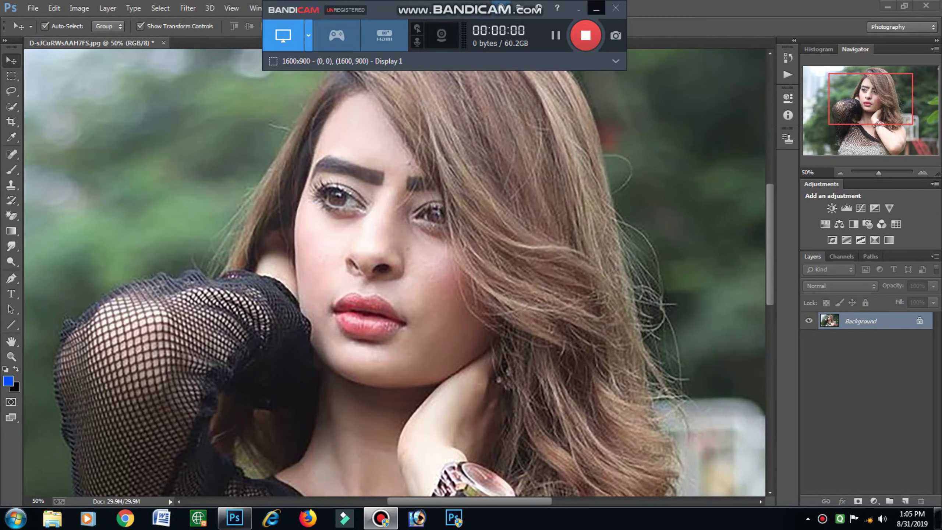
Step: Zoom the portrait view from 50% to 66.67% around the woman's face
left_click(595, 8)
key("ctrl+plus")
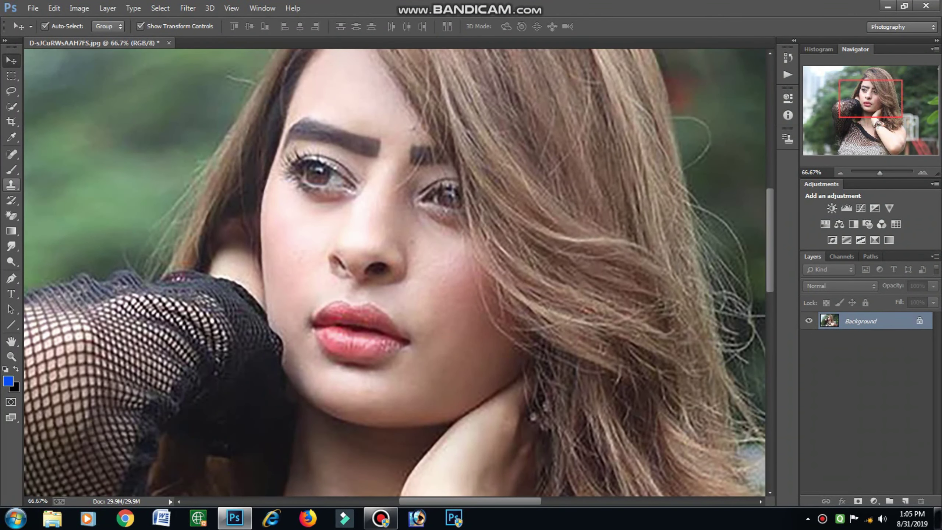
Step: With the Smudge tool at size 90, unlock the Background as Layer 0 and duplicate it
left_click(11, 246)
key("ctrl+plus")
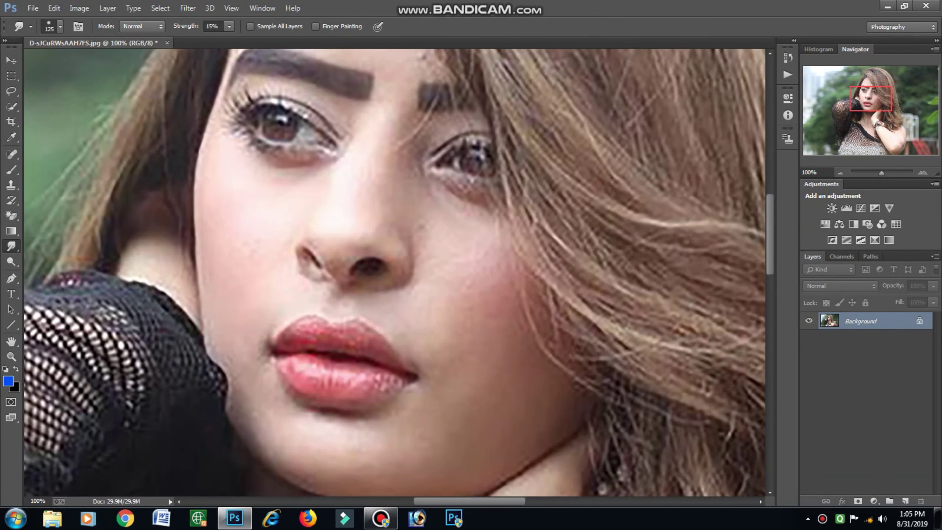
key("bracketleft")
double_click(860, 321, "alt")
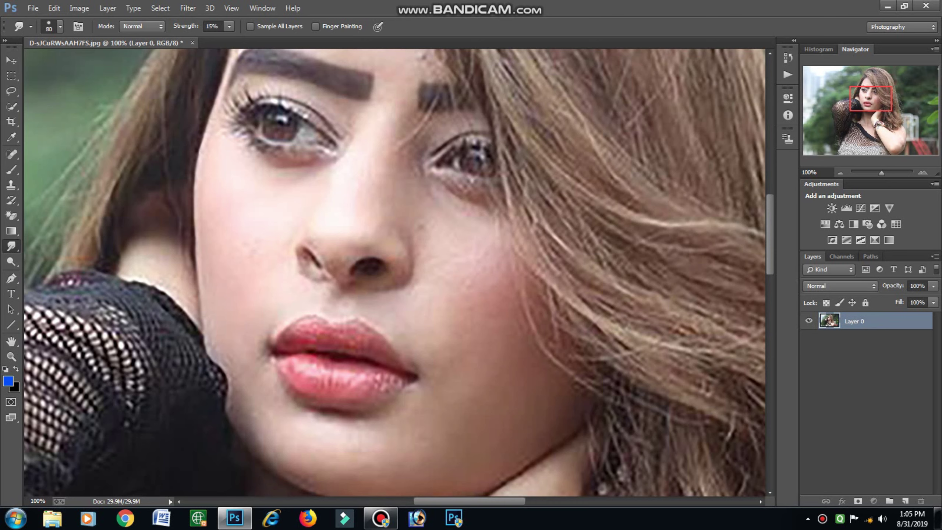
left_click_drag(860, 321, 905, 500)
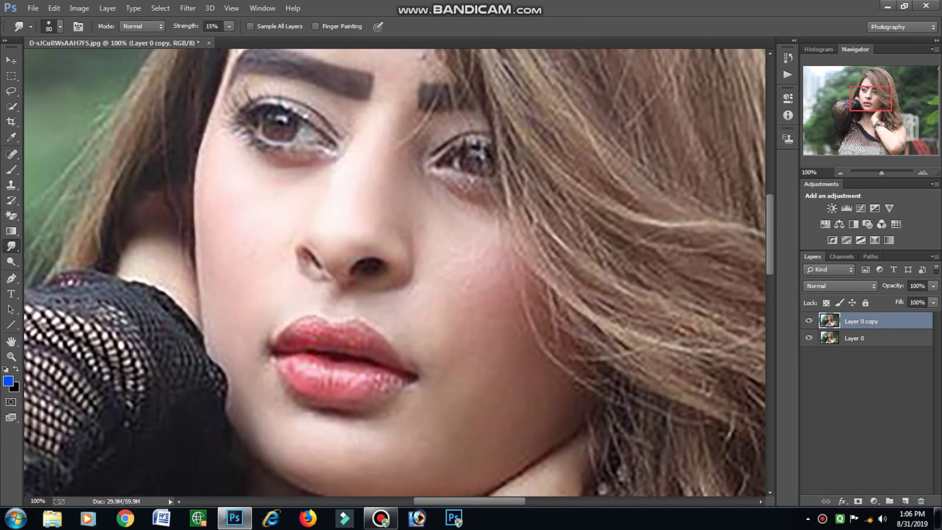
Step: Smudge the skin along the neckline and elbow with the brush enlarged up to 200
key("bracketright")
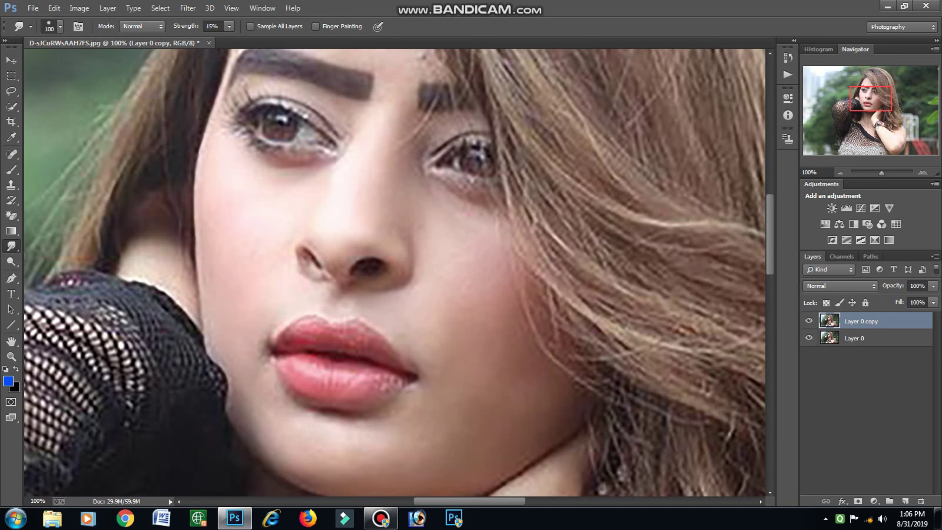
key("ctrl+minus")
key("bracketright")
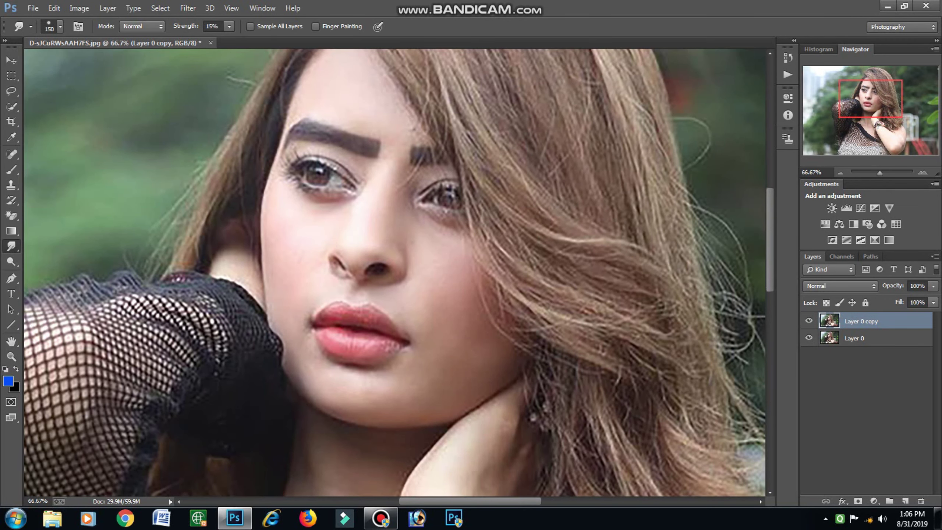
key("bracketright")
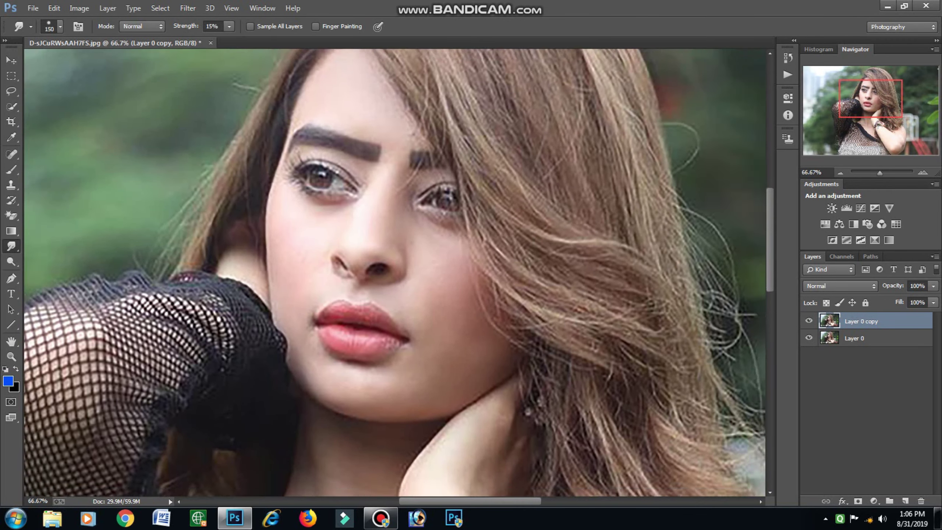
key("ctrl+minus")
scroll(394, 273, "down", 2)
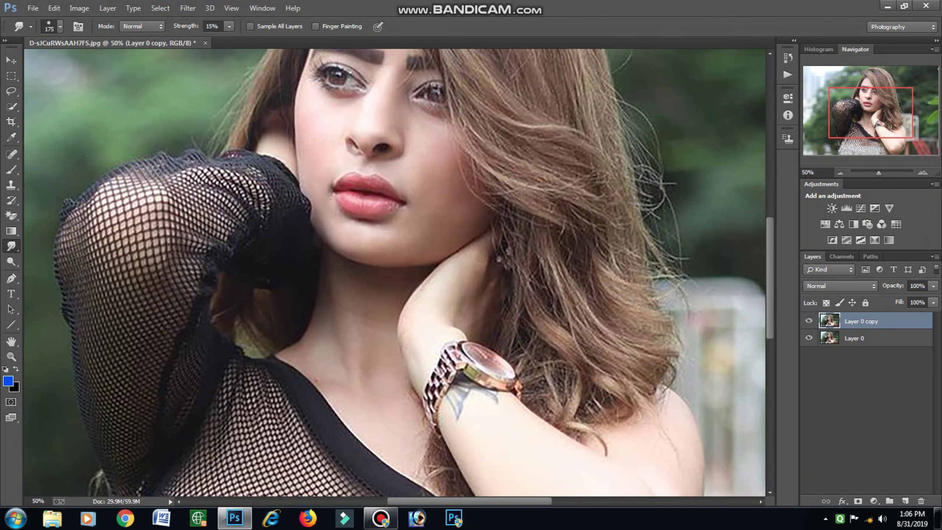
left_click_drag(302, 374, 340, 415)
key("bracketright")
key("ctrl+minus")
left_click_drag(526, 440, 538, 449)
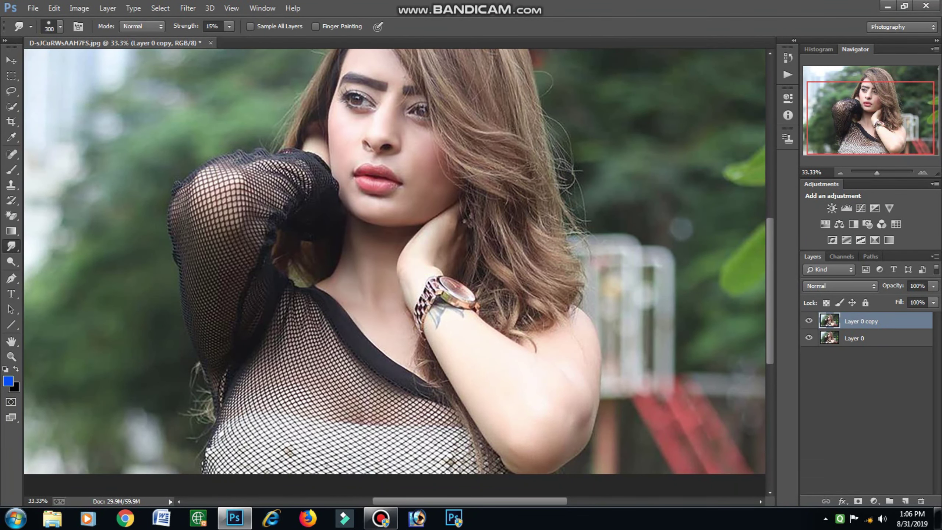
Step: Merge the smoothed copy down into Layer 0 and zoom out to the whole photo
key("ctrl+minus")
key("ctrl+minus")
key("v")
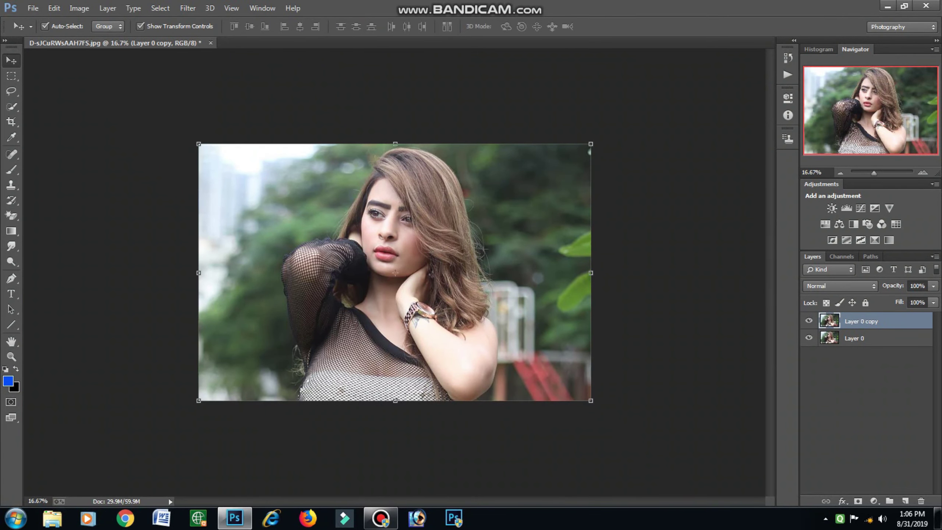
key("ctrl+e")
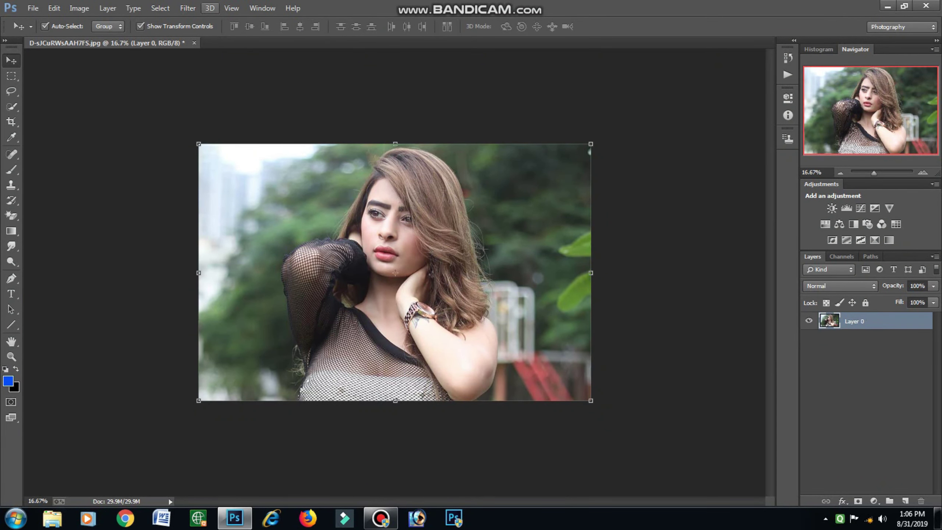
left_click(188, 8)
Step: In the Camera Raw Filter, set Contrast +12, Shadows +25, Whites -26 and Blacks -29
left_click(237, 74)
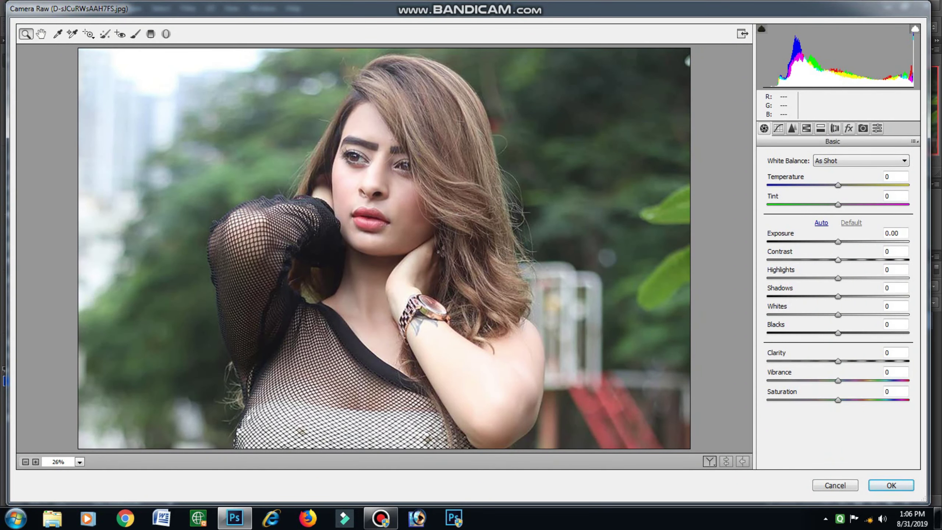
key("Up")
key("Up")
key("Up")
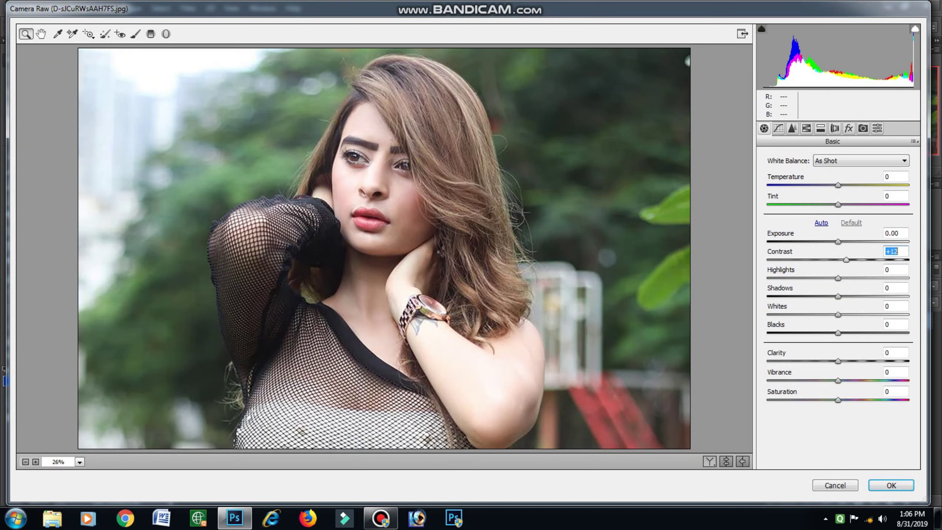
key("Tab")
key("Tab")
type("+49")
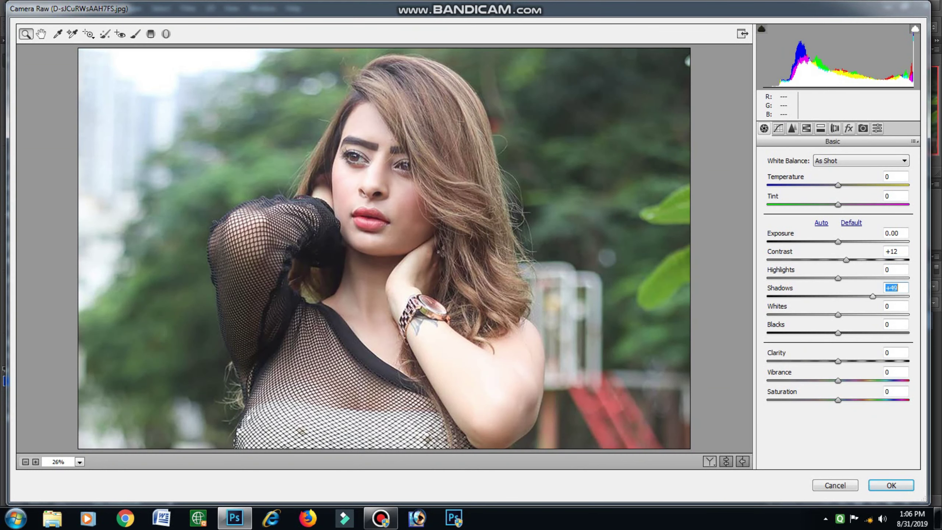
type("-42")
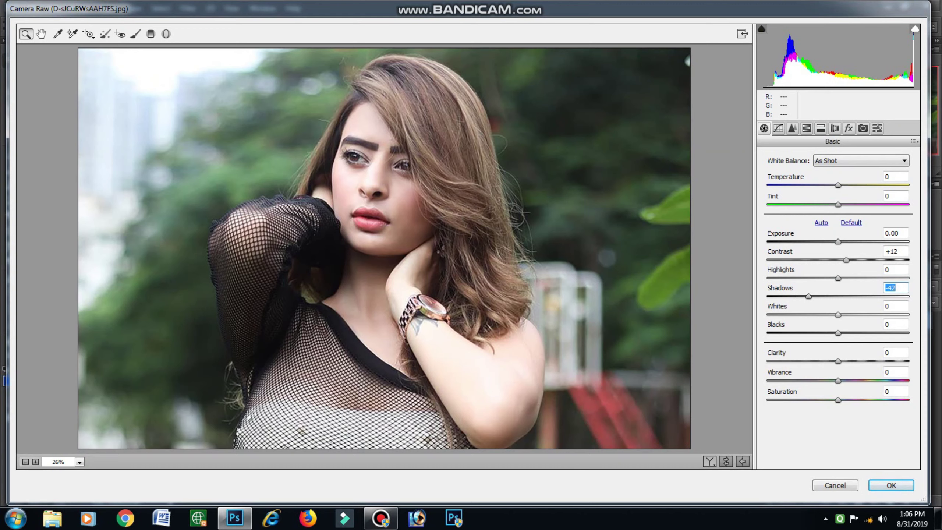
key("Tab")
type("-26")
key("Tab")
type("-15")
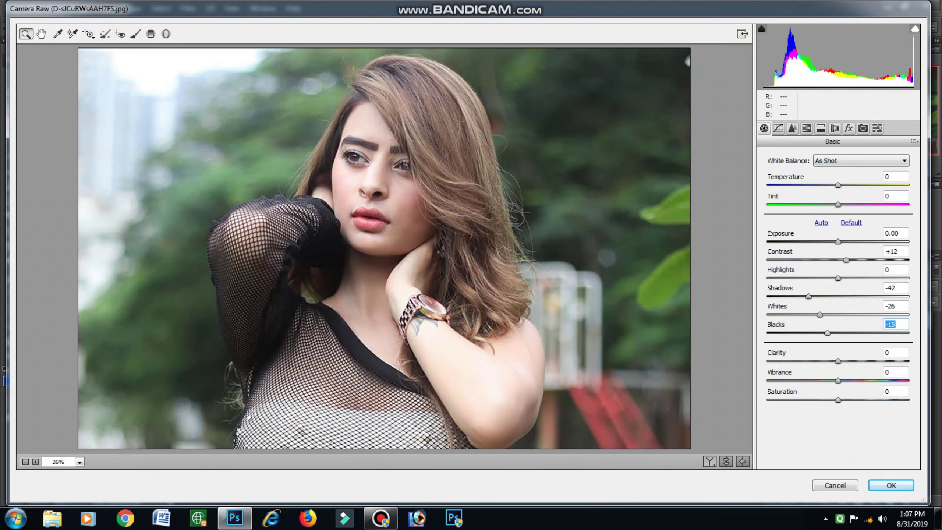
key("shift+Down")
key("Down")
key("Down")
key("Down")
key("Tab")
type("28")
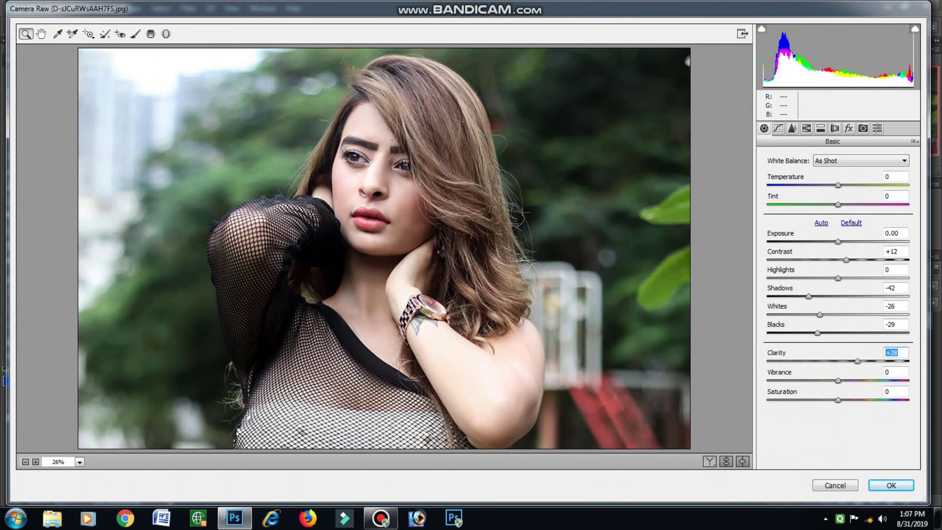
key("shift+Tab")
key("shift+Tab")
key("shift+Tab")
type("25")
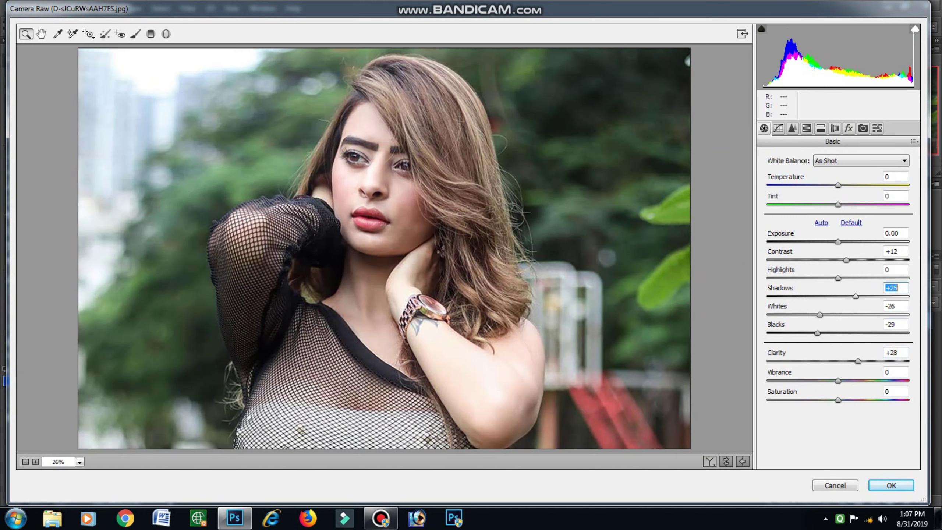
Step: Raise Clarity to +52 and Vibrance to +66, and cool Temperature to -3
key("Tab")
key("Tab")
key("Tab")
key("shift+Up")
key("shift+Up")
key("shift+Up")
key("Up")
key("Up")
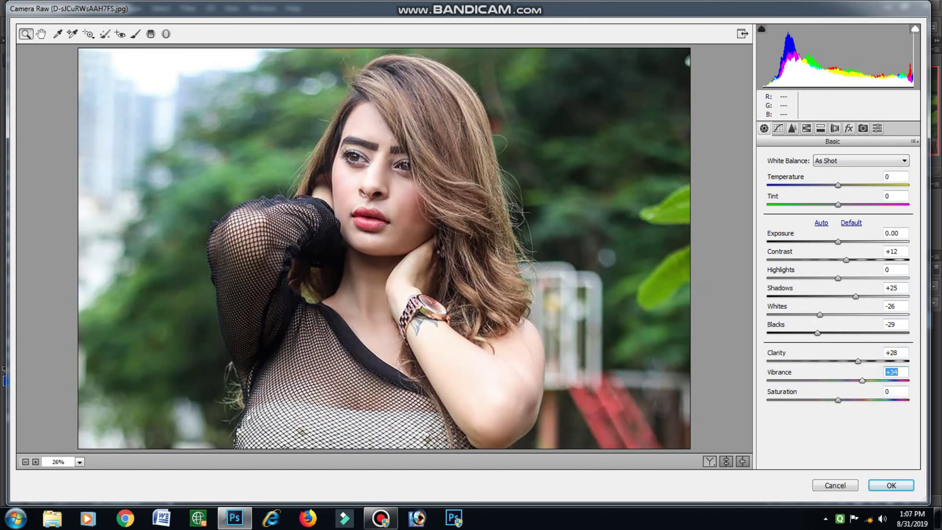
key("Up")
key("Up")
key("Up")
key("shift+Tab")
key("shift+Up")
key("shift+Up")
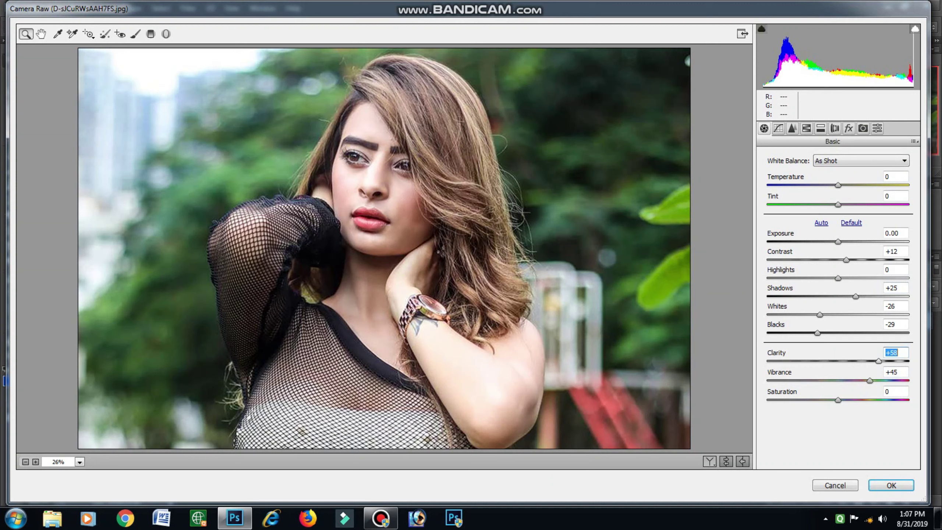
key("Up")
key("Up")
key("Up")
key("Tab")
key("shift+Up")
key("shift+Up")
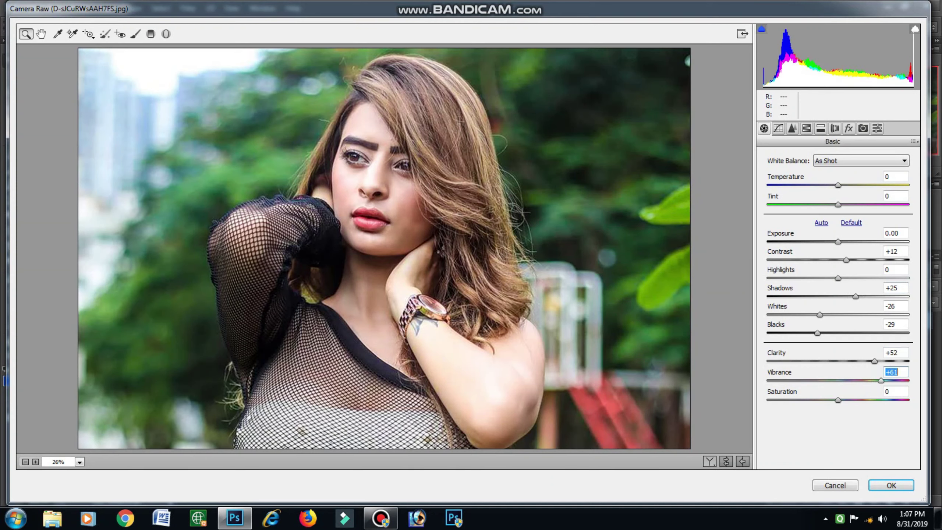
key("Up")
key("Up")
key("Down")
key("Tab")
key("Tab")
key("Down")
key("Down")
key("Down")
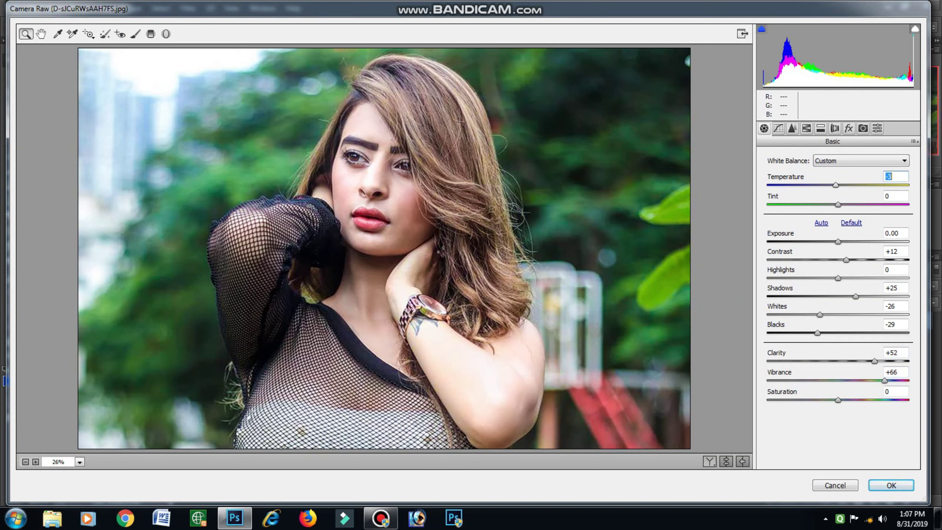
Step: Set HSL saturation: Greens +100, Yellows -100, Oranges -20, Reds +19, Blues -79
key("ctrl+alt+4")
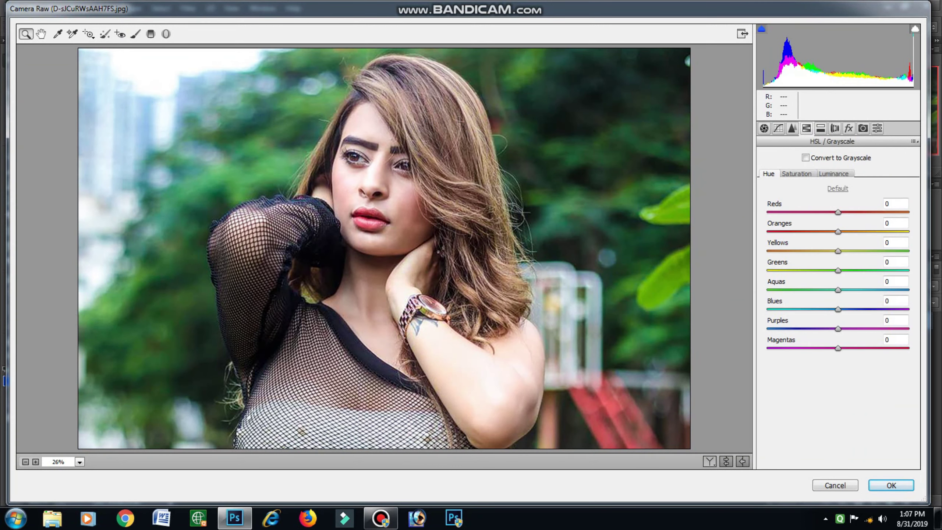
key("ctrl+Tab")
type("100")
key("Return")
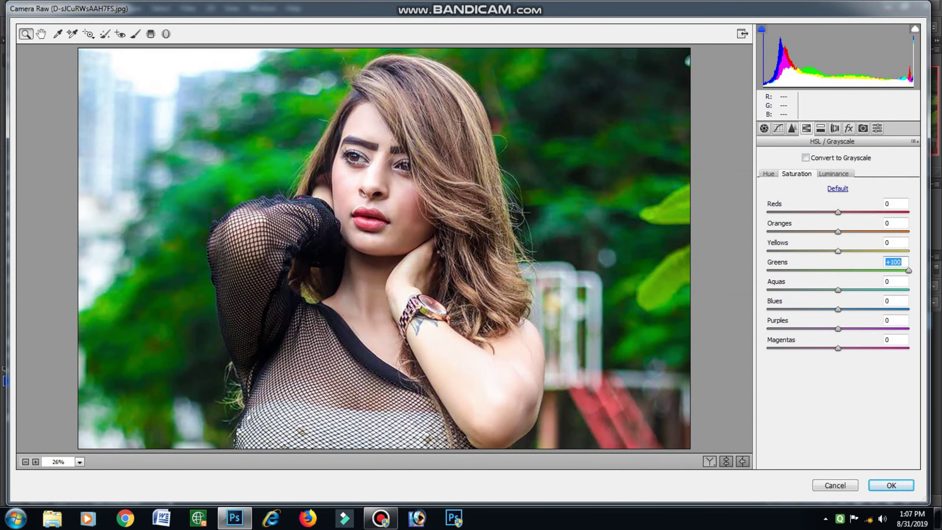
key("shift+Tab")
type("100")
key("Return")
type("-100")
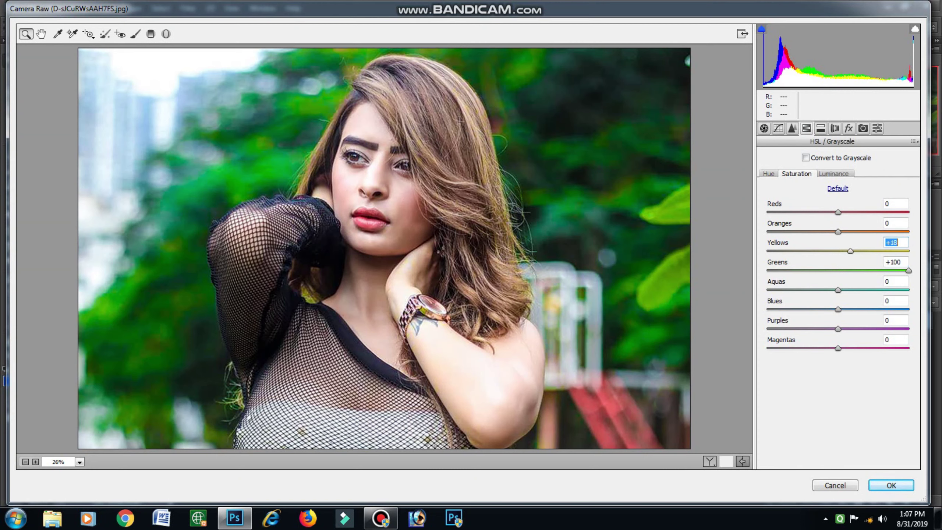
key("Return")
key("shift+Tab")
type("-20")
key("Return")
key("shift+Tab")
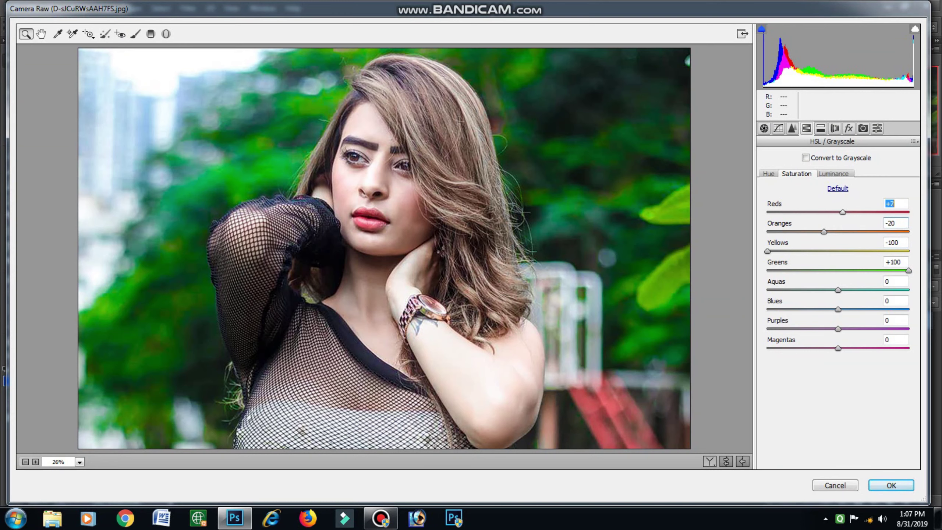
type("19")
key("Return")
key("Tab")
key("Tab")
key("Tab")
type("+59")
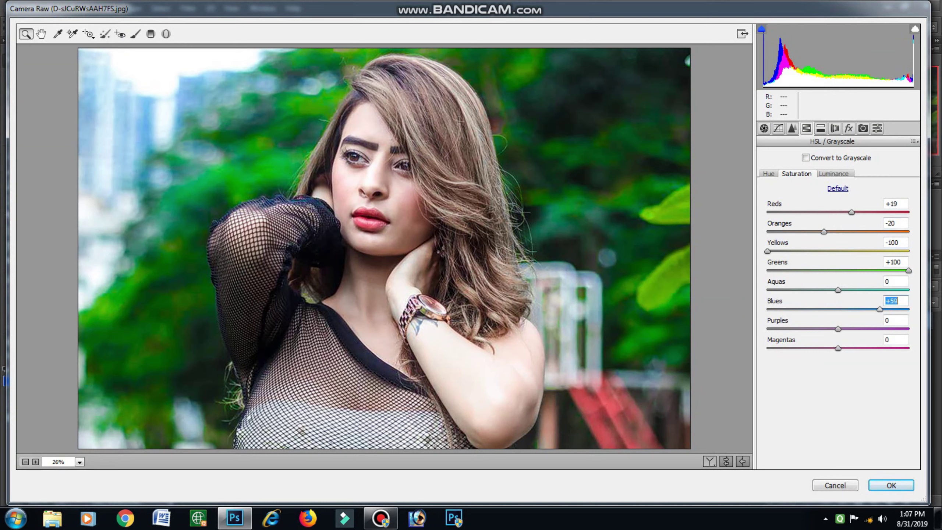
type("-100")
key("Return")
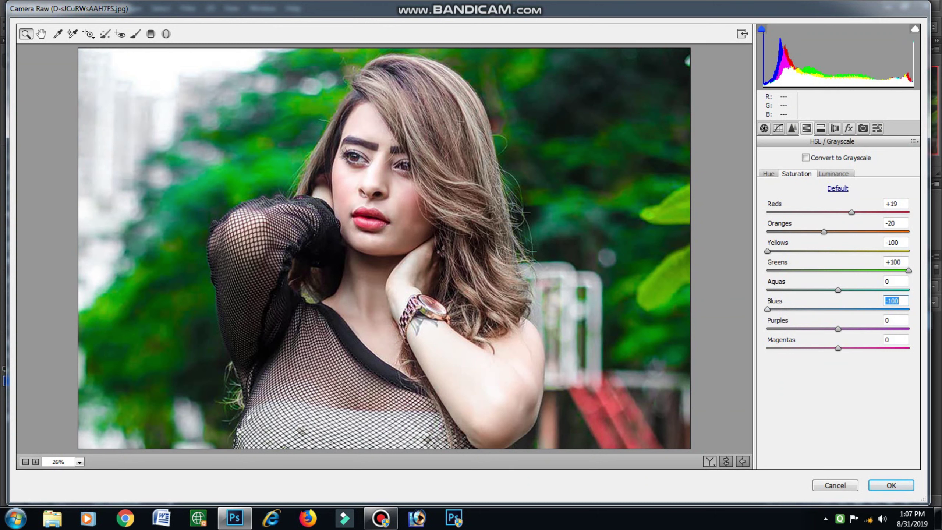
type("-79")
key("Return")
Step: Set HSL luminance of Yellows to +23 and Greens to +8
key("ctrl+Tab")
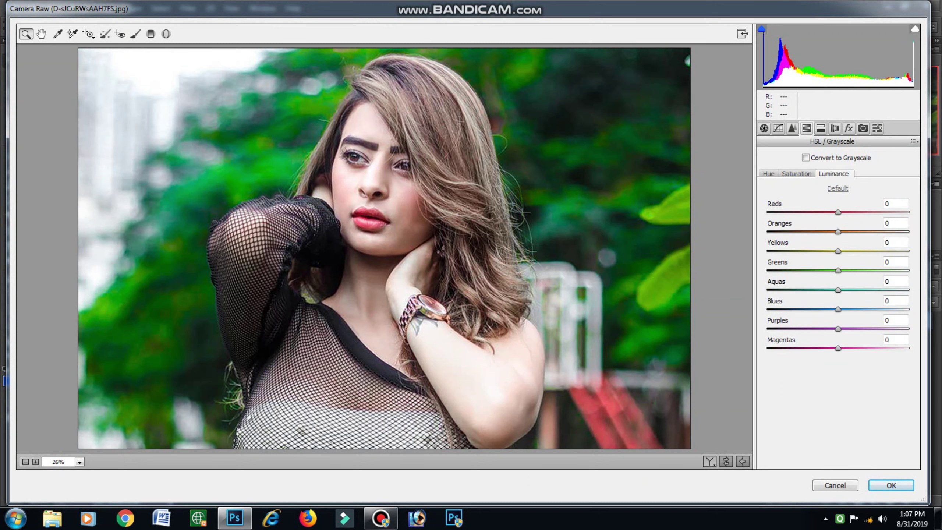
type("23")
key("Return")
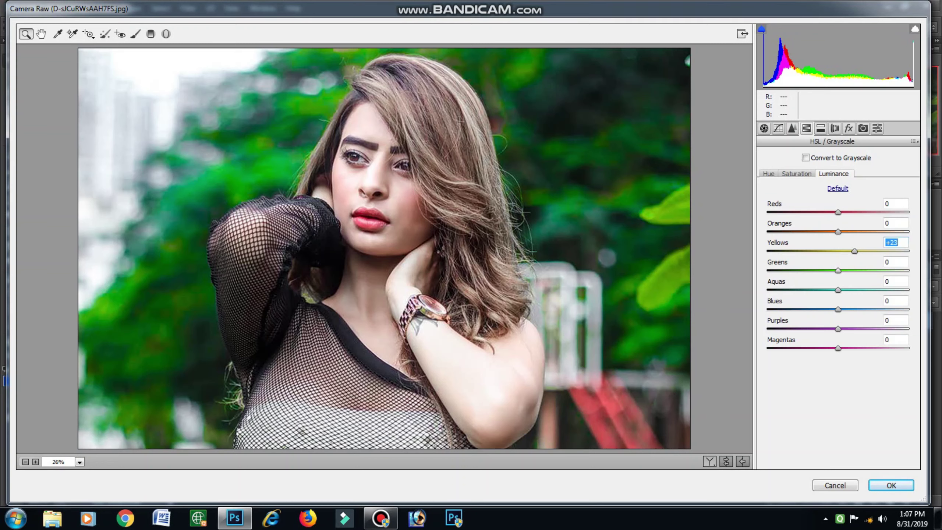
key("Tab")
type("15")
key("Return")
type("8")
key("Return")
Step: Shift HSL hue: Yellows +100, Greens -100, Oranges -51
key("ctrl+Tab")
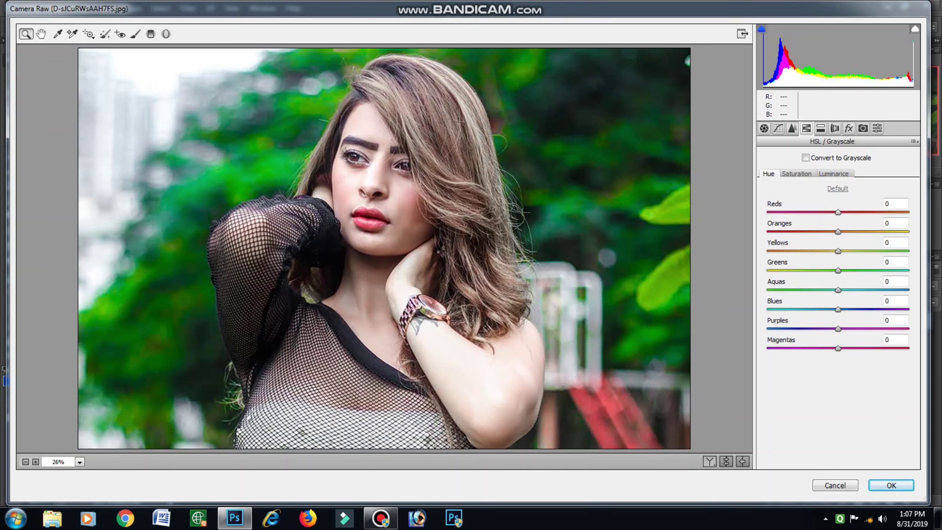
type("100")
key("Return")
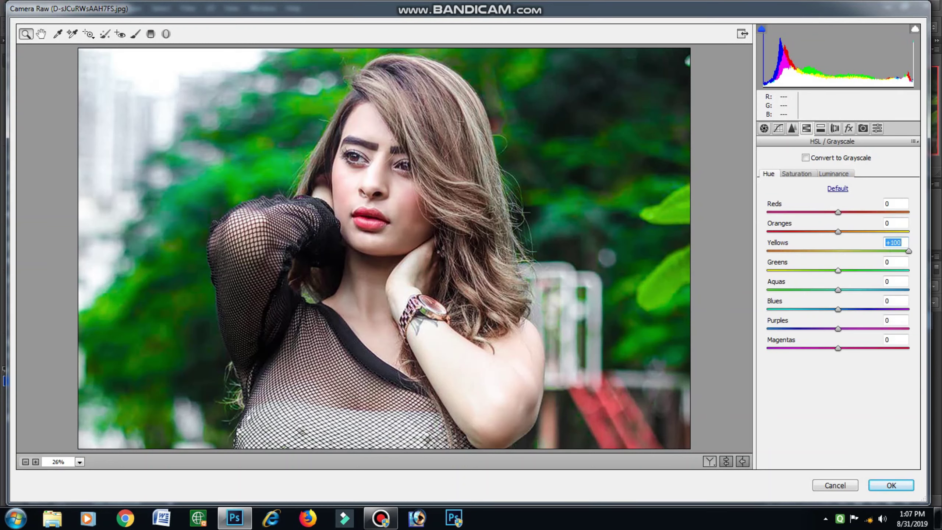
key("Tab")
type("-100")
key("Return")
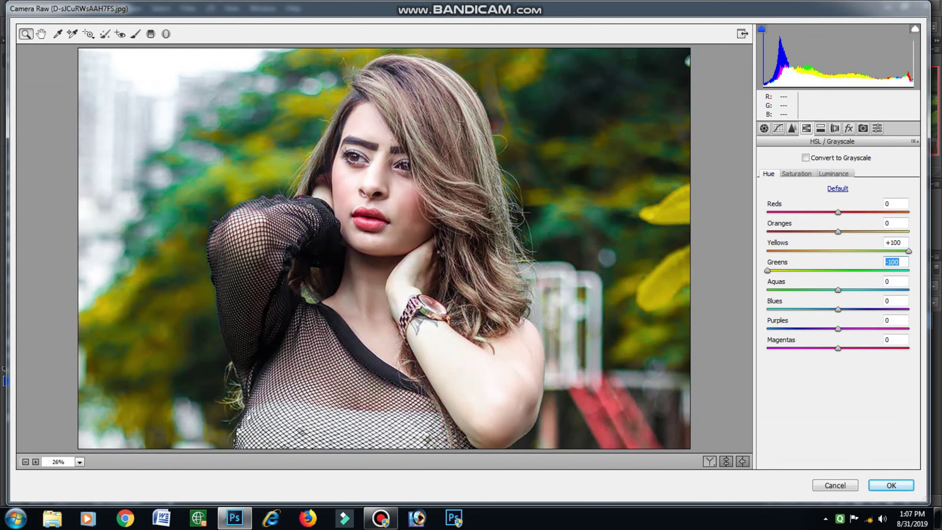
key("shift+Tab")
key("shift+Tab")
type("-51")
key("Return")
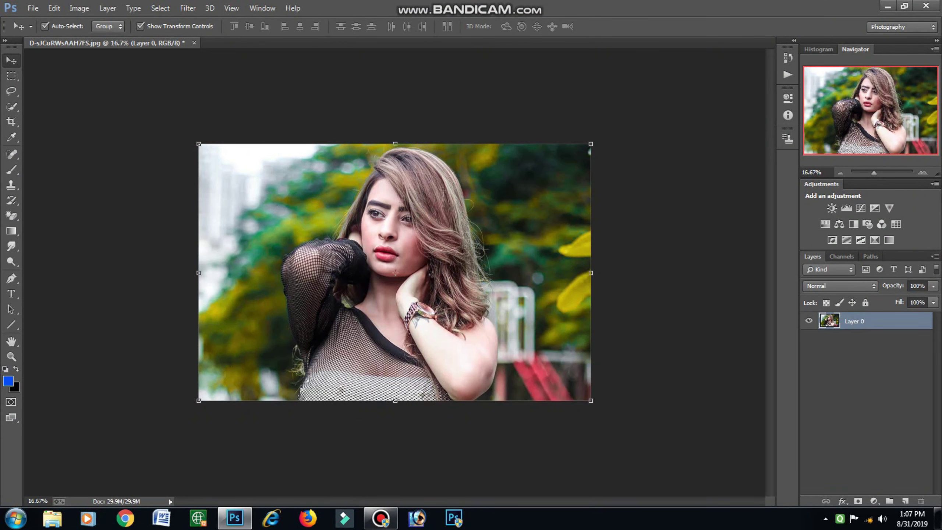
Step: Reopen the Camera Raw Filter and set HSL hue of Yellows and Greens to -100
left_click(188, 7)
left_click(218, 76)
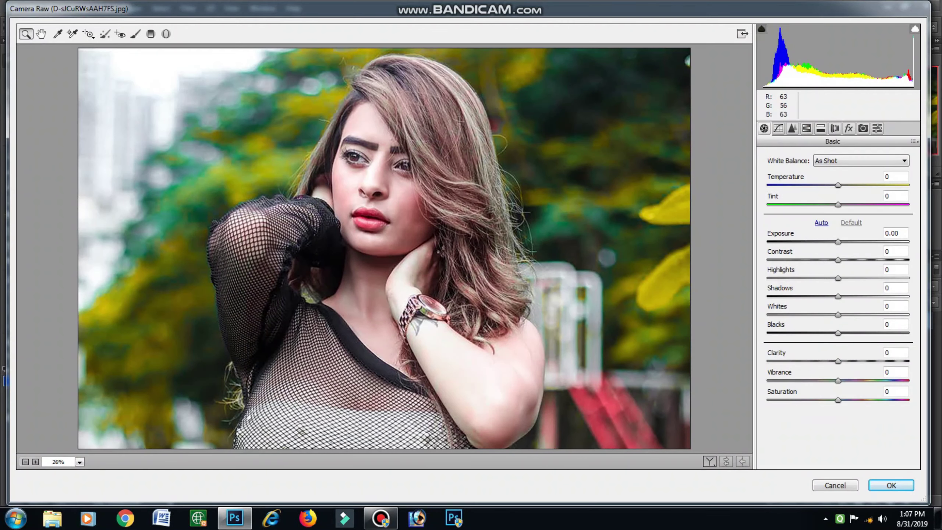
key("ctrl+alt+4")
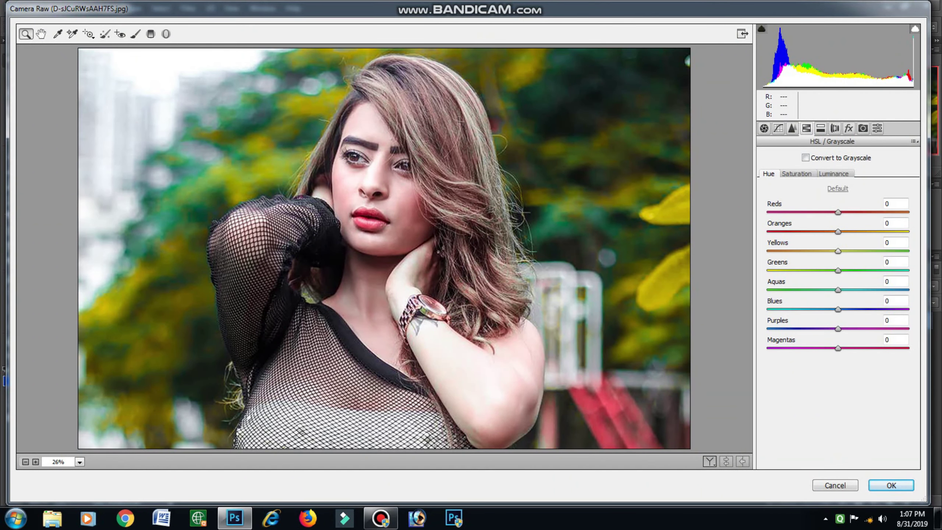
type("-18")
key("Return")
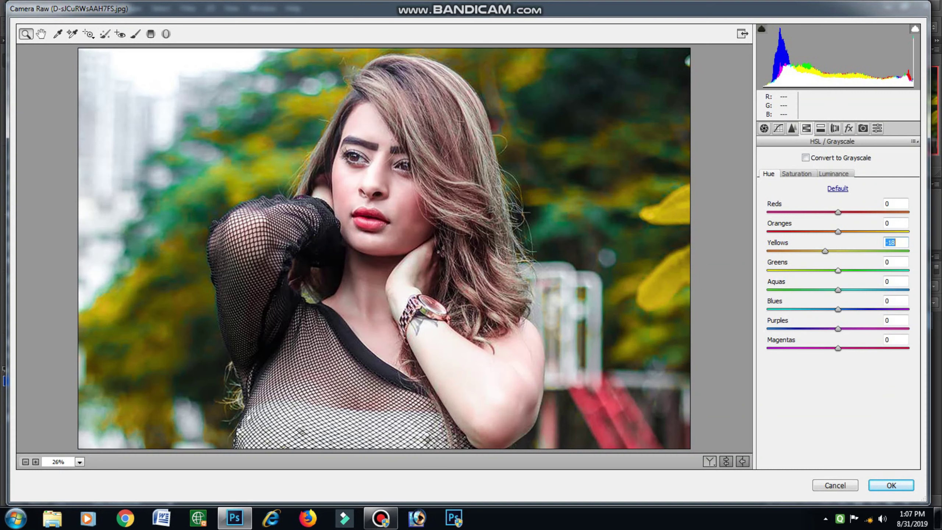
key("Tab")
type("-100")
key("Return")
key("shift+Tab")
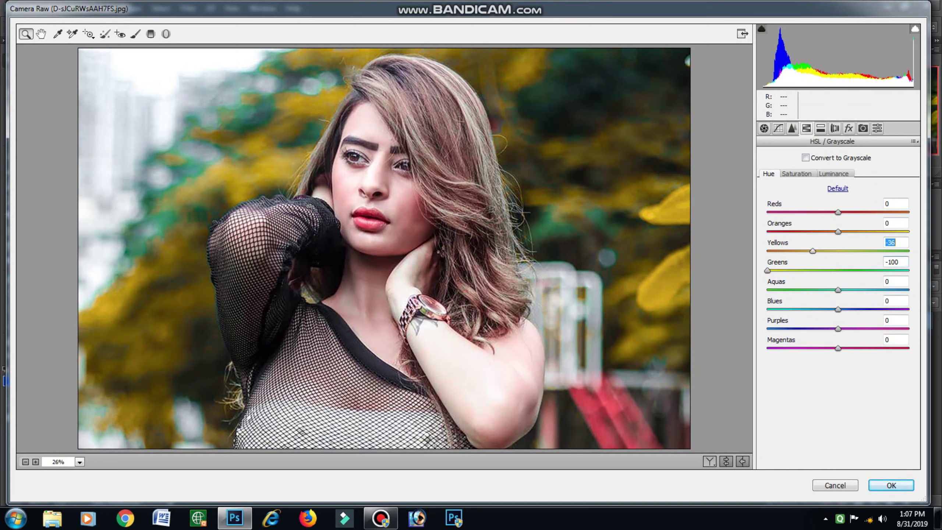
type("-93")
key("Return")
key("shift+Down")
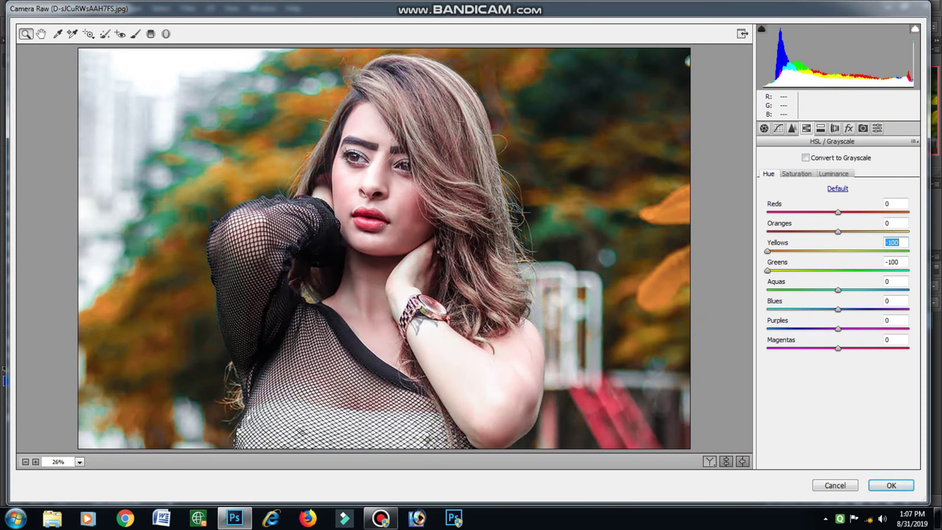
Step: Set saturation Greens -28, Aquas -33, Blues -100 and apply the filter
key("ctrl+Tab")
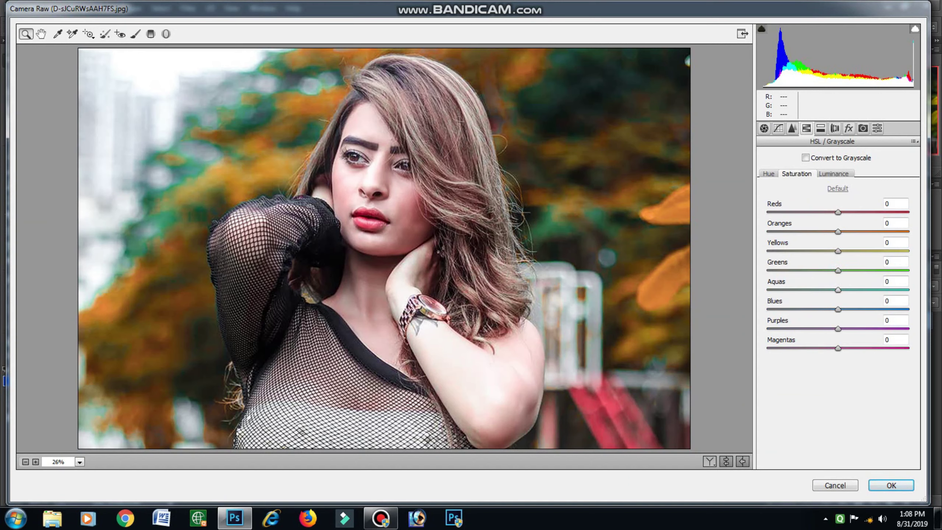
type("-30")
key("Return")
key("shift+Tab")
type("-21")
key("Return")
type("-28")
key("Return")
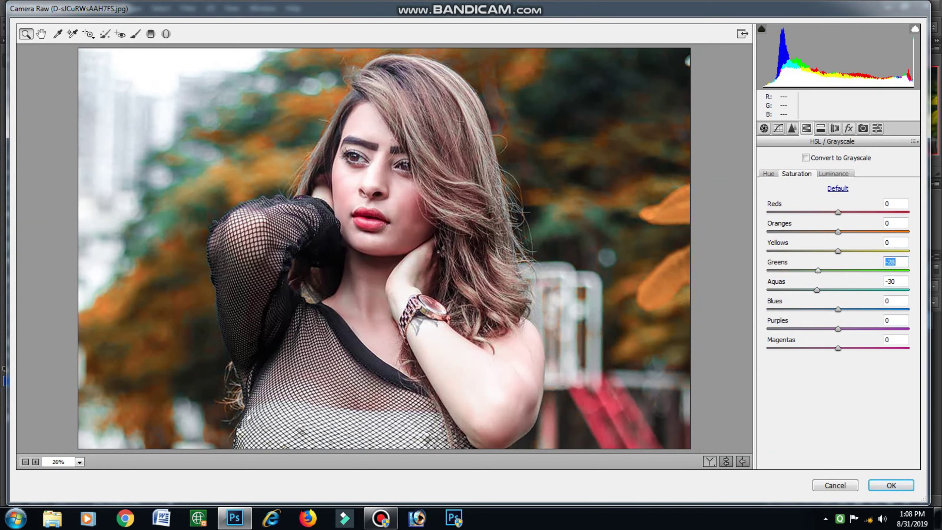
key("Tab")
key("Tab")
key("shift+Down")
key("shift+Down")
key("shift+Down")
key("shift+Down")
key("shift+Down")
key("shift+Down")
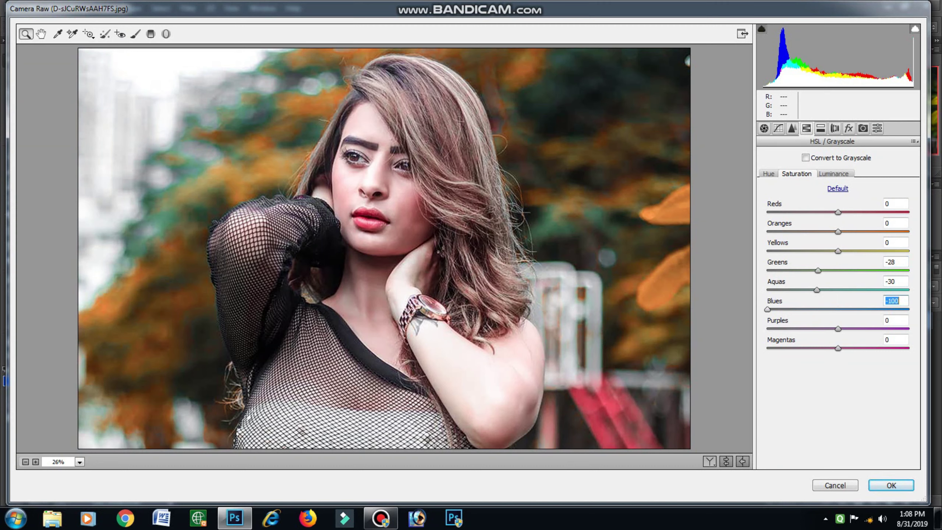
key("shift+Tab")
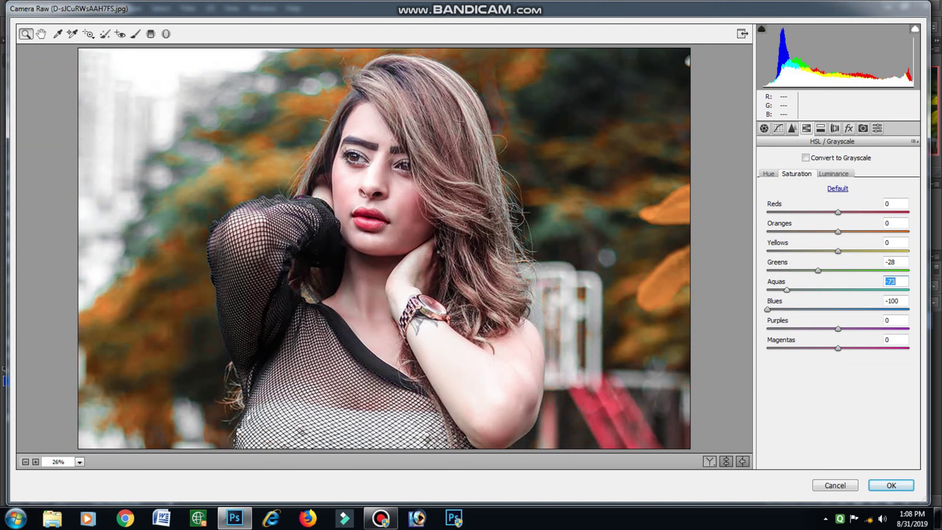
key("Down")
key("Down")
key("Down")
left_click(891, 485)
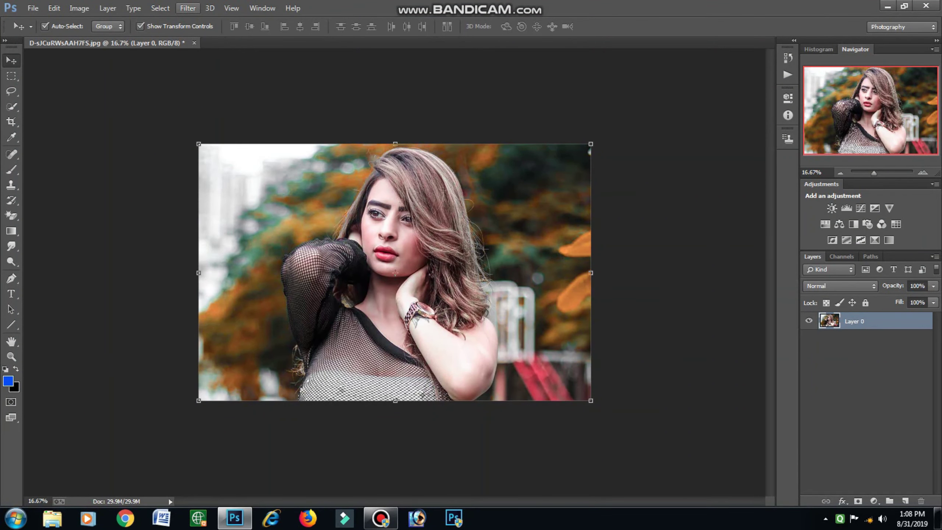
Step: Reopen the Camera Raw Filter; set hue Greens, Yellows, Aquas -100 and Oranges -31
left_click(187, 8)
left_click(223, 76)
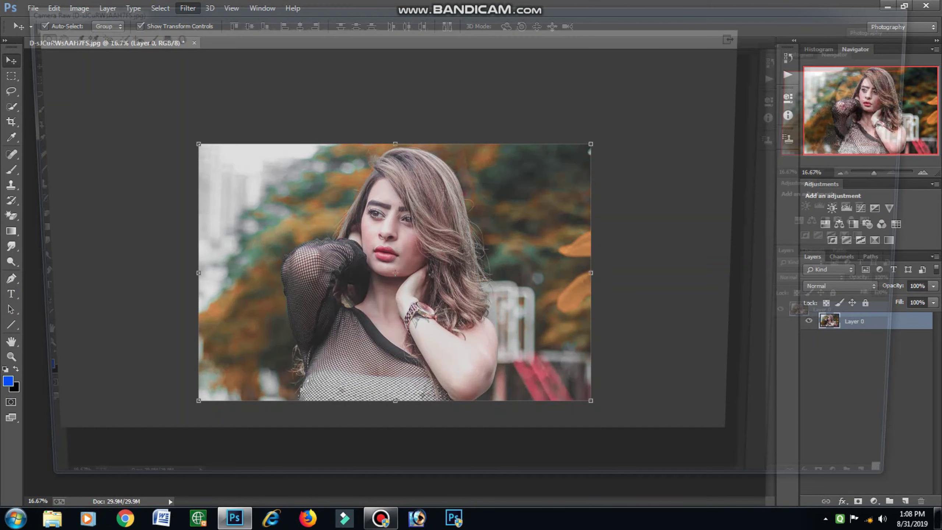
key("ctrl+alt+4")
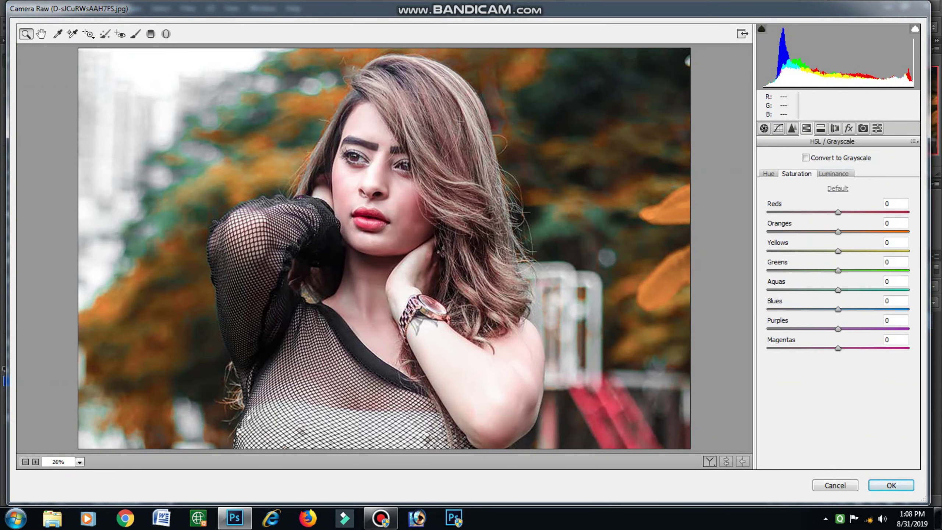
left_click(768, 173)
left_click(895, 261)
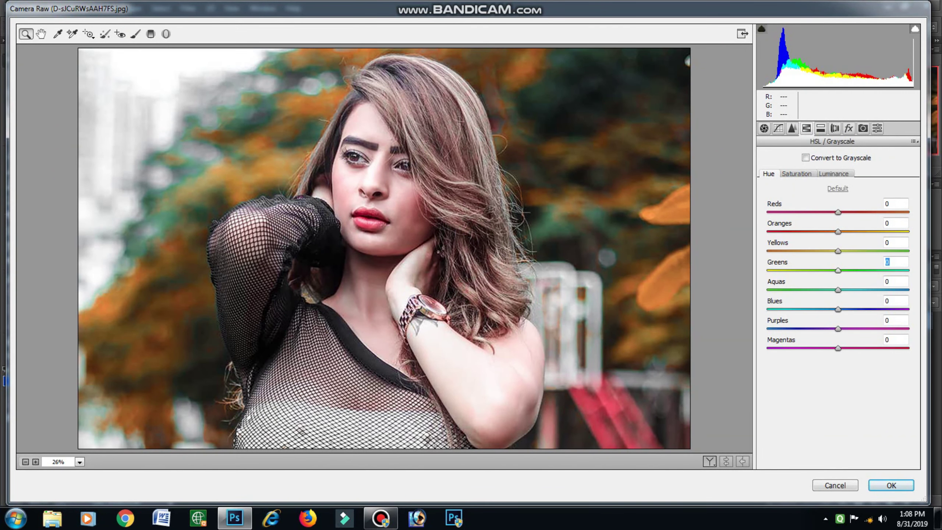
type("-100")
key("shift+Tab")
type("-57")
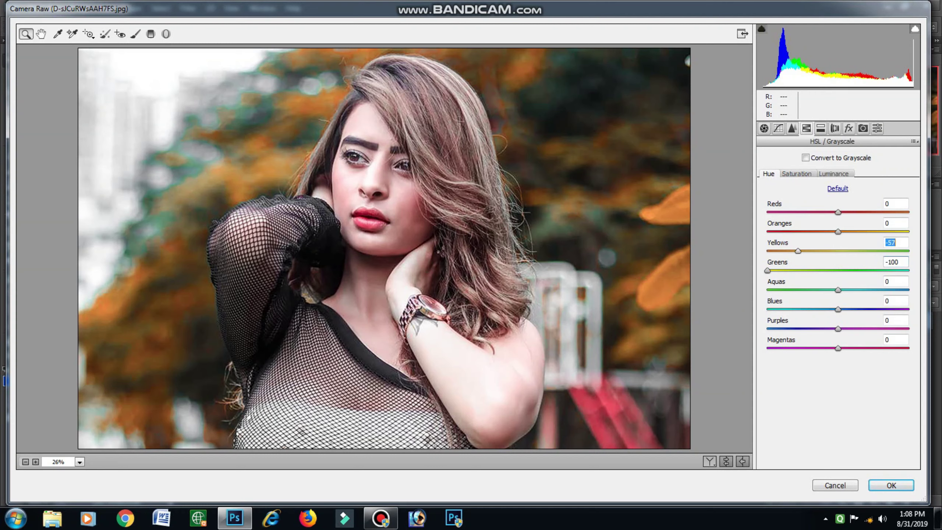
type("-100")
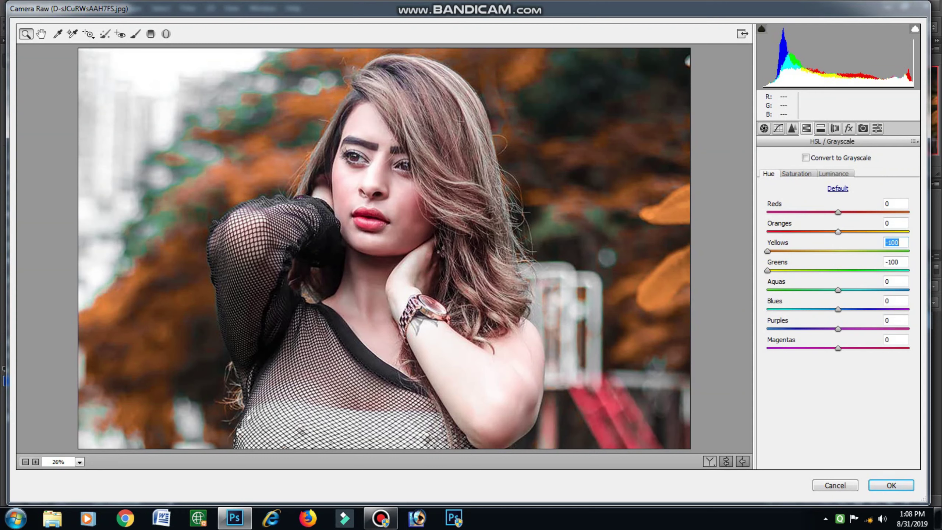
key("shift+Tab")
type("-33")
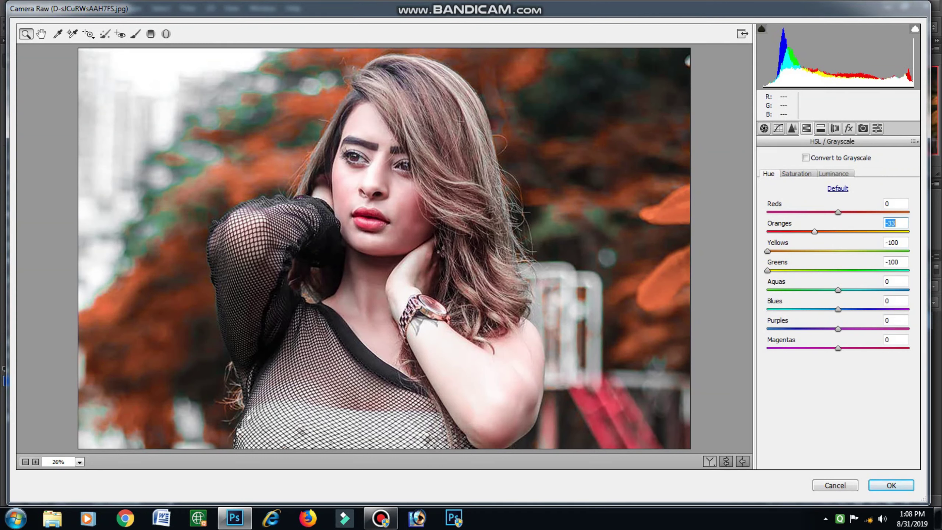
key("Up")
key("Up")
key("Tab")
key("Tab")
key("Tab")
type("-100")
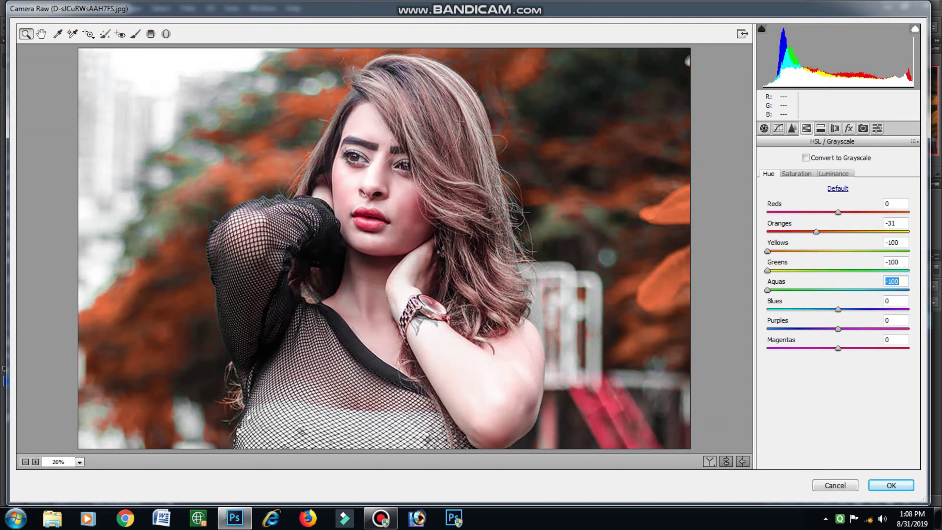
Step: Set saturation Greens -100, Yellows -99, luminance Yellows +12, Greens +43, and apply
key("ctrl+Tab")
key("Tab")
key("Tab")
key("Tab")
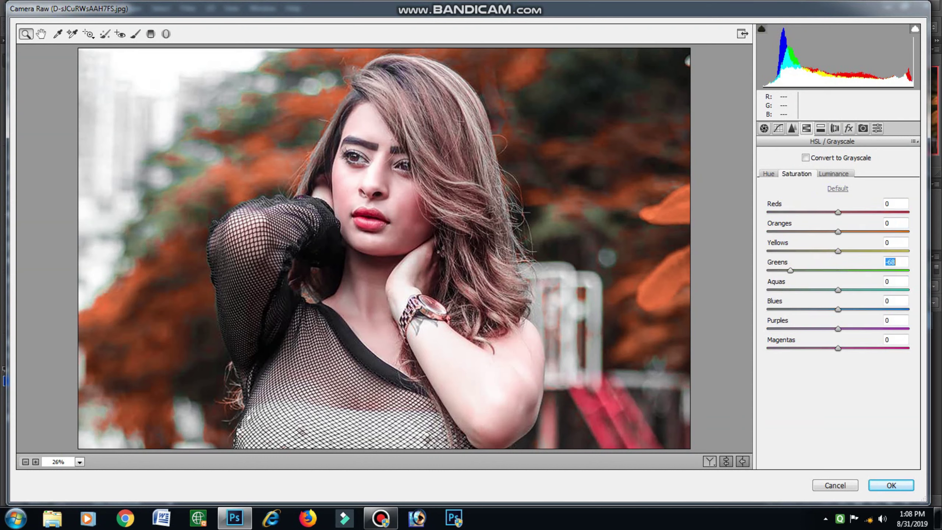
type("-100")
key("shift+Tab")
type("-99")
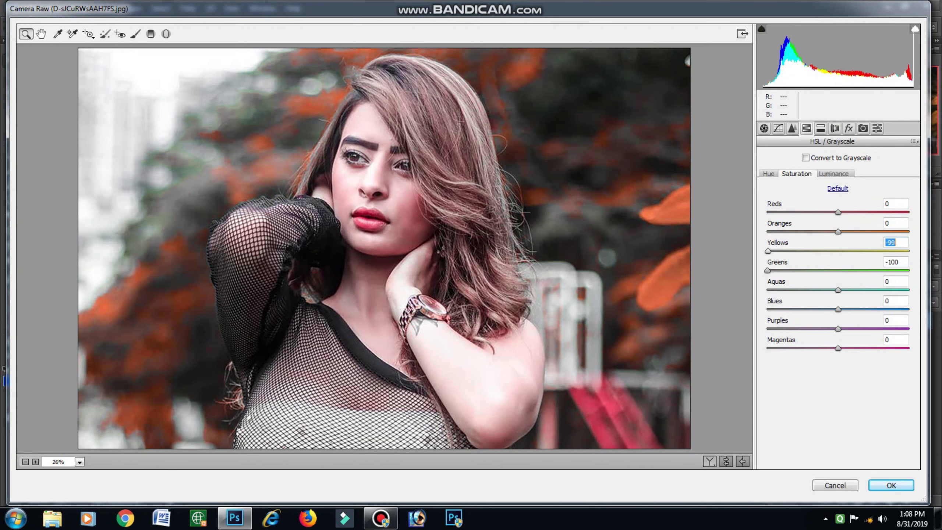
key("ctrl+Tab")
type("12")
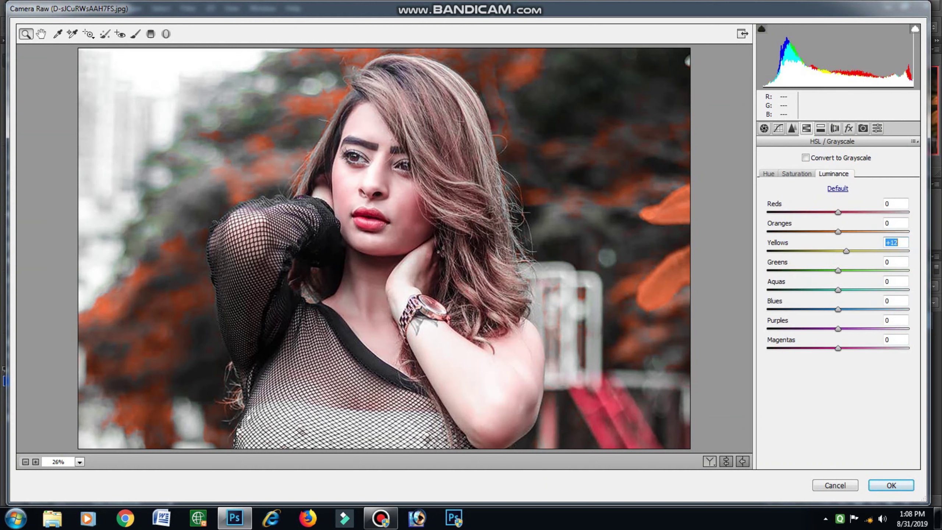
key("Tab")
type("43")
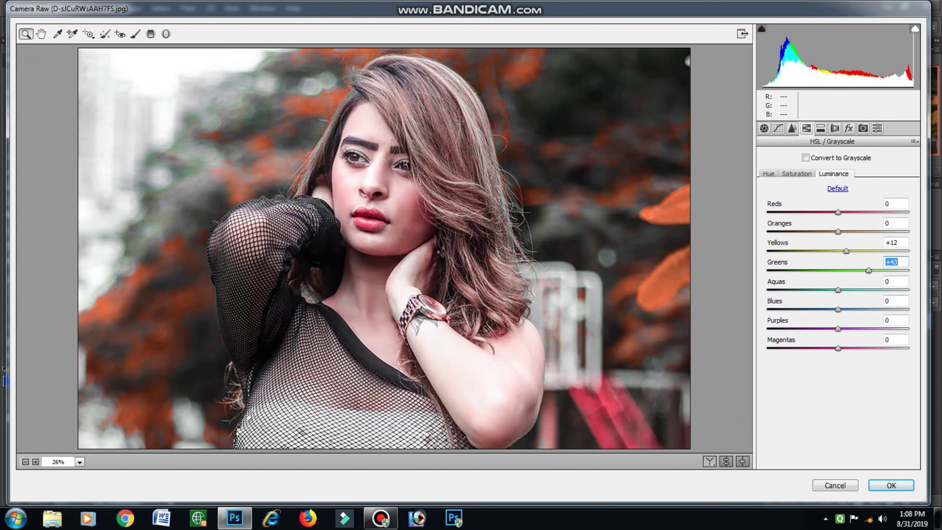
key("Return")
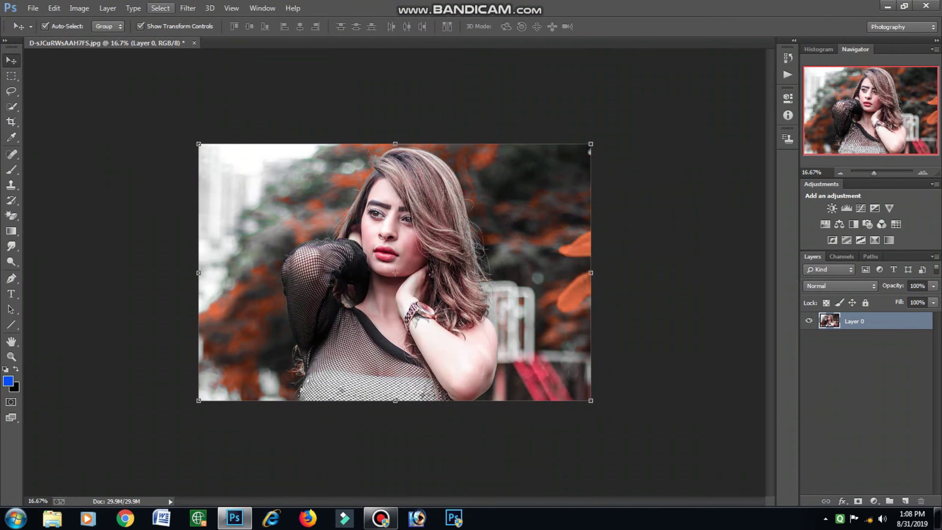
key("alt+t")
Step: Reapply Camera Raw with Greens and Yellows hue at -100 and Oranges hue at -8
key("Down")
key("Down")
key("Down")
key("Return")
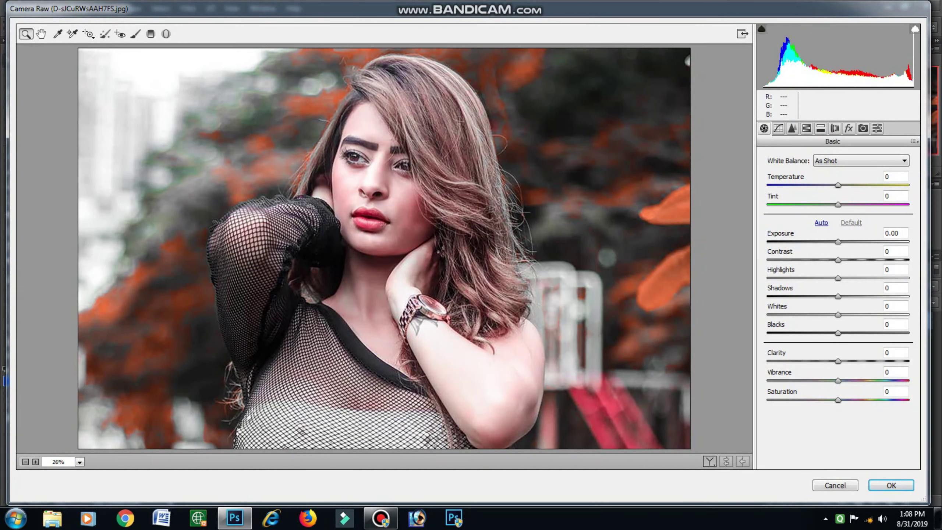
key("ctrl+alt+4")
left_click(796, 173)
left_click(768, 173)
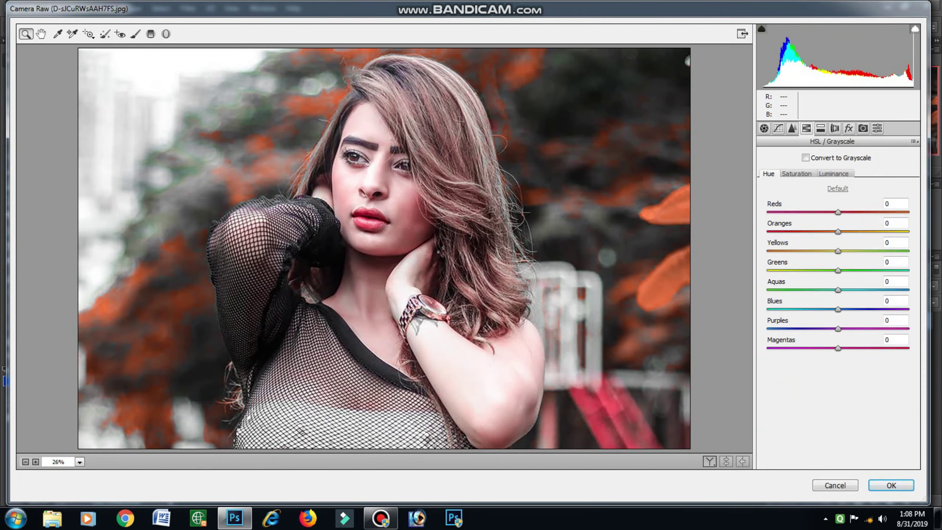
type("-100")
key("Return")
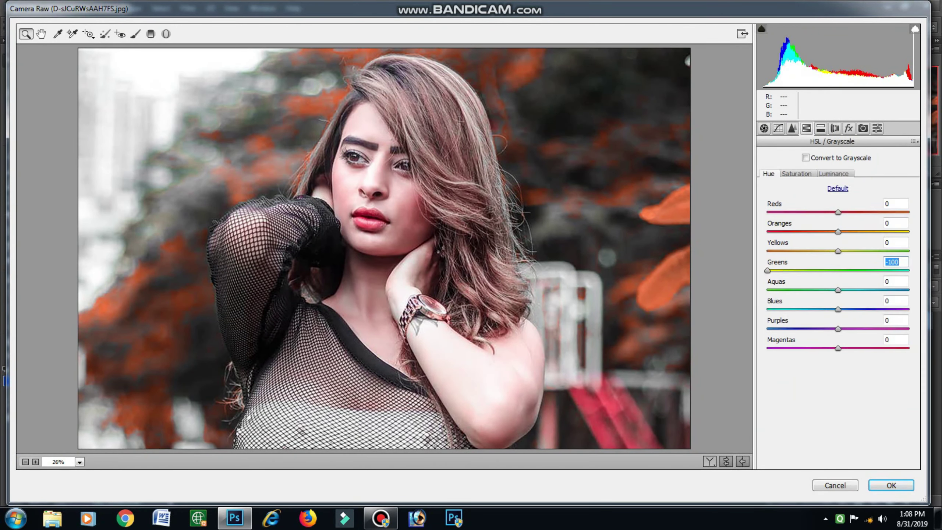
key("shift+Tab")
type("-100")
key("Return")
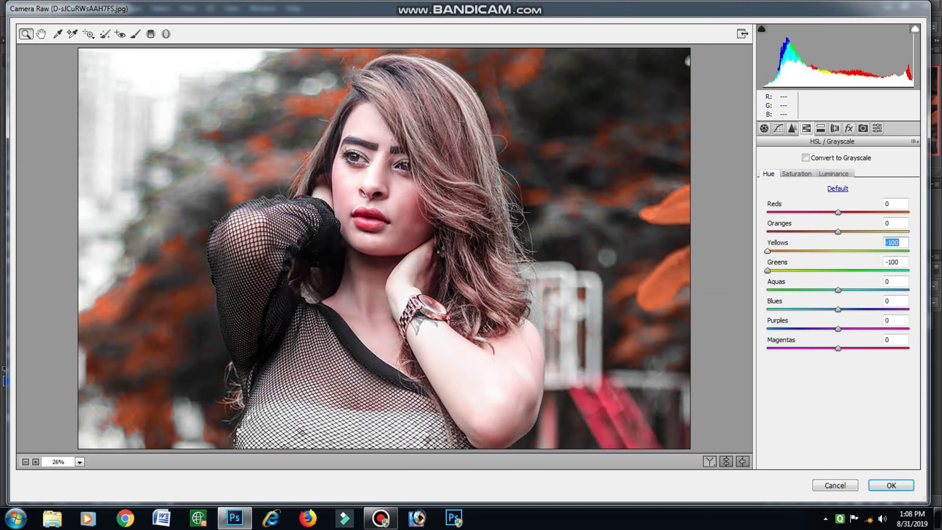
key("shift+Tab")
type("-28")
key("Return")
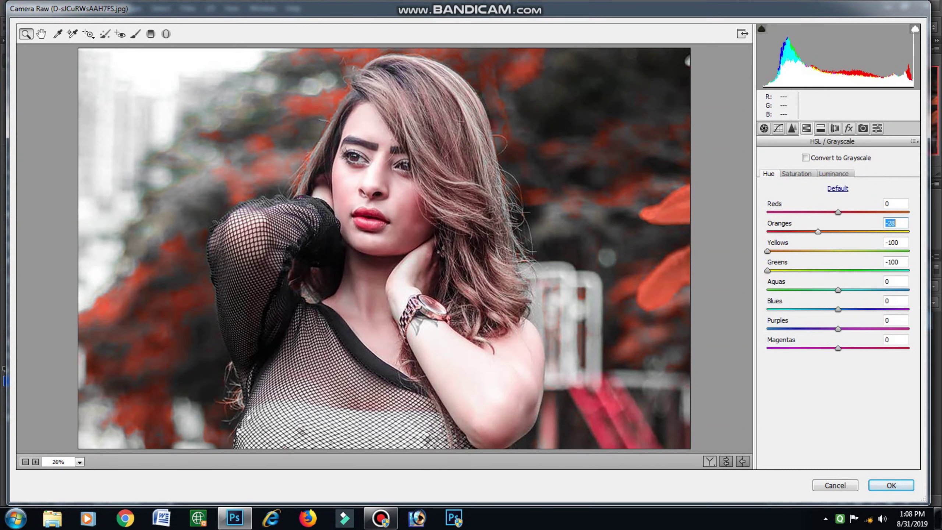
key("shift+Up")
key("shift+Up")
Step: Lower Greens saturation to -45 and Yellows saturation to -41
left_click(796, 173)
type("-45")
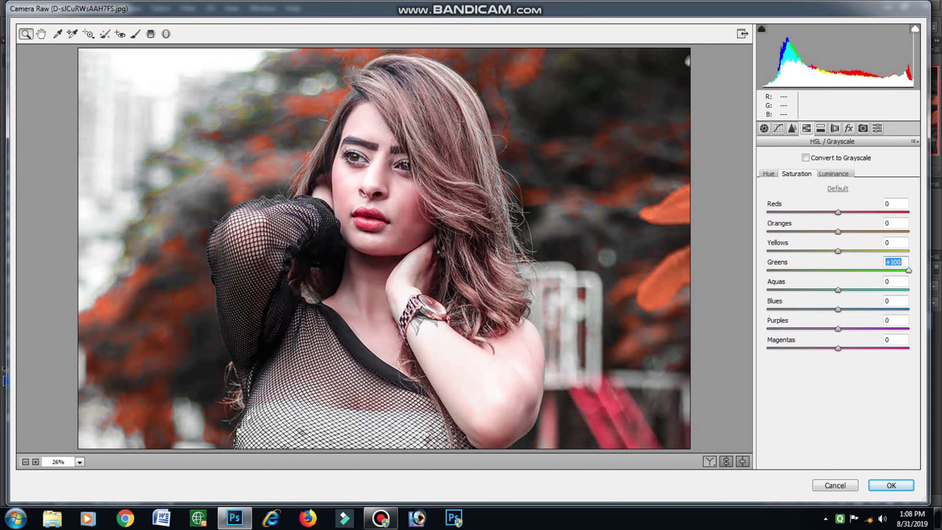
key("Return")
key("shift+Tab")
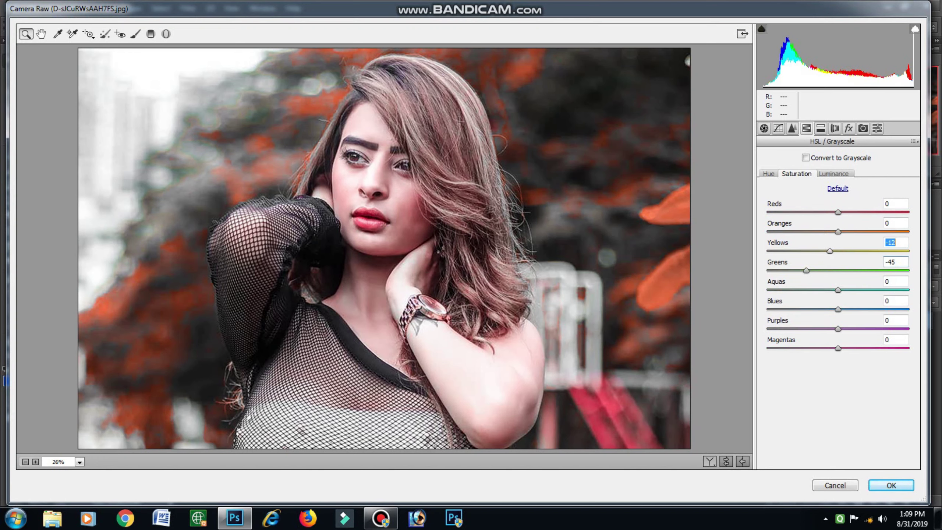
type("-41")
key("Return")
Step: Add a -51 dark vignette and apply the Camera Raw grade
key("ctrl+alt+7")
type("-58")
key("Return")
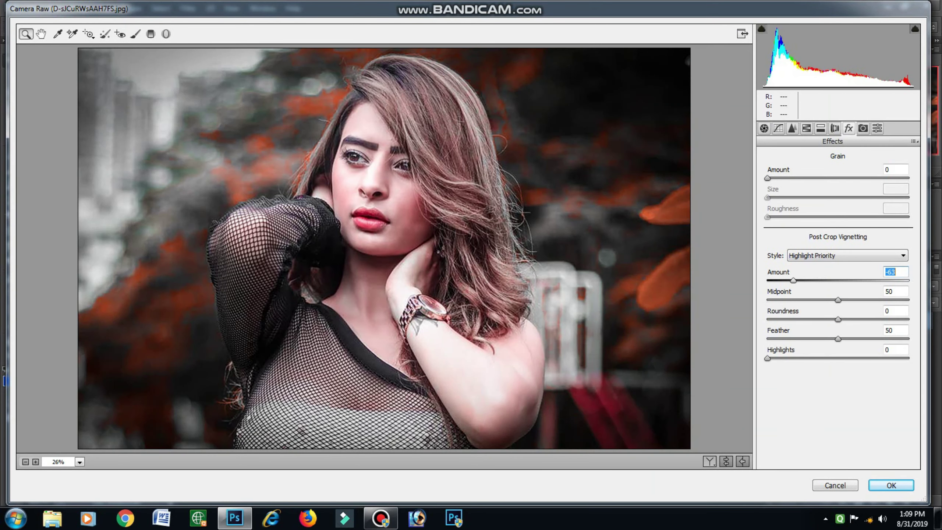
type("-51")
key("Return")
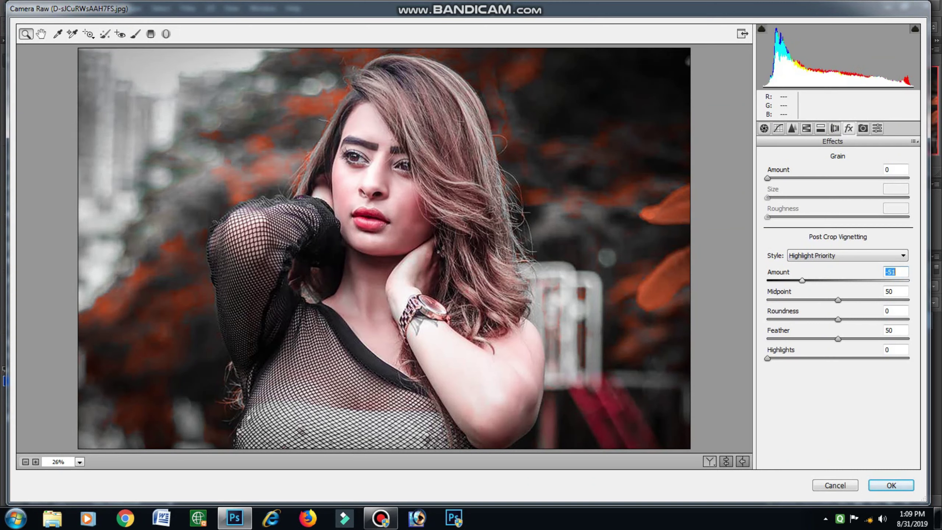
key("ctrl+alt+4")
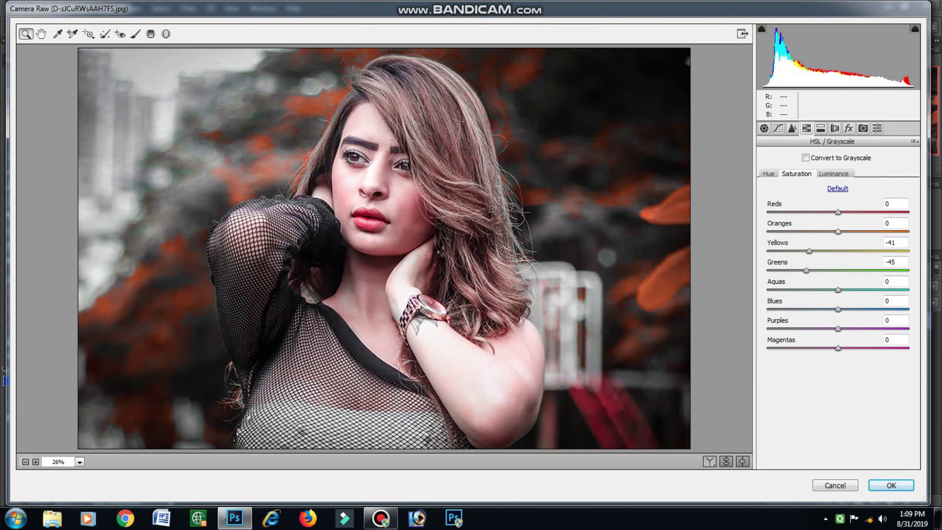
left_click(768, 173)
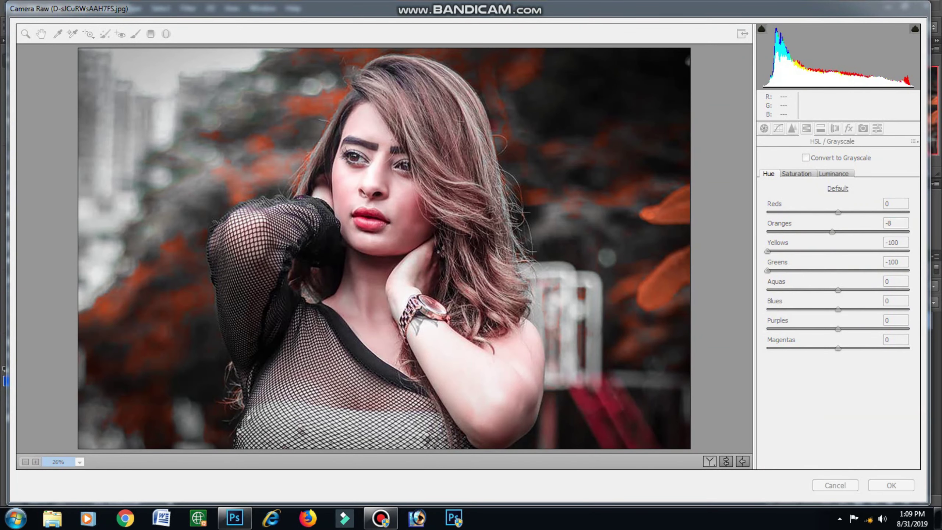
left_click(469, 331)
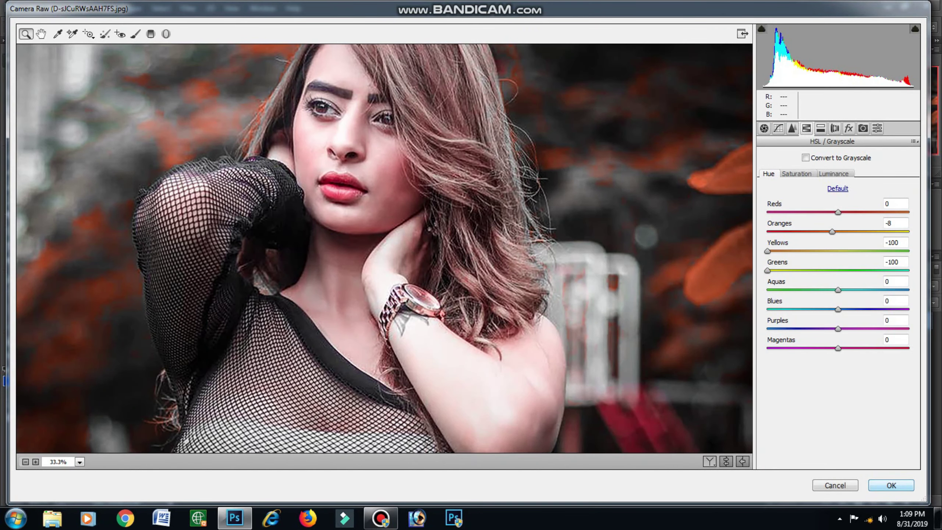
key("Return")
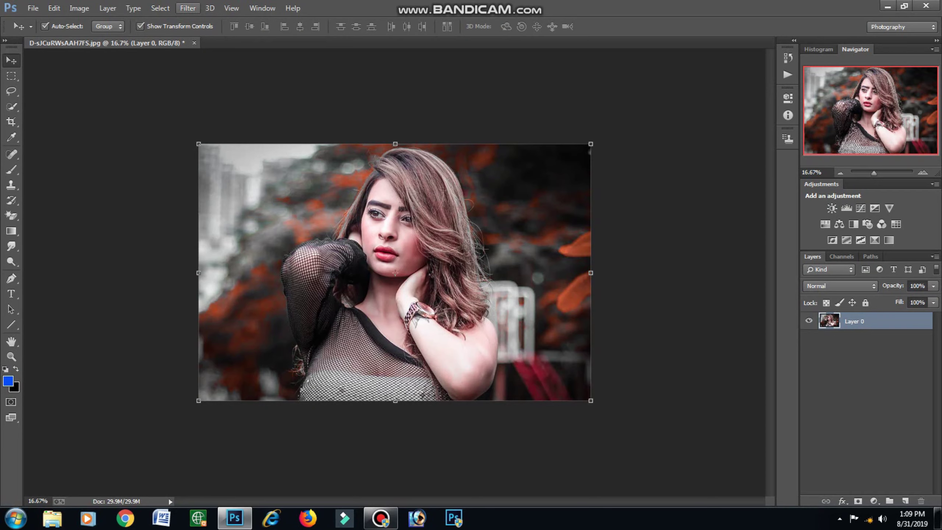
Step: Reopen Camera Raw and set Yellows and Greens hue to -100, Oranges hue to -10
left_click(188, 8)
left_click(217, 76)
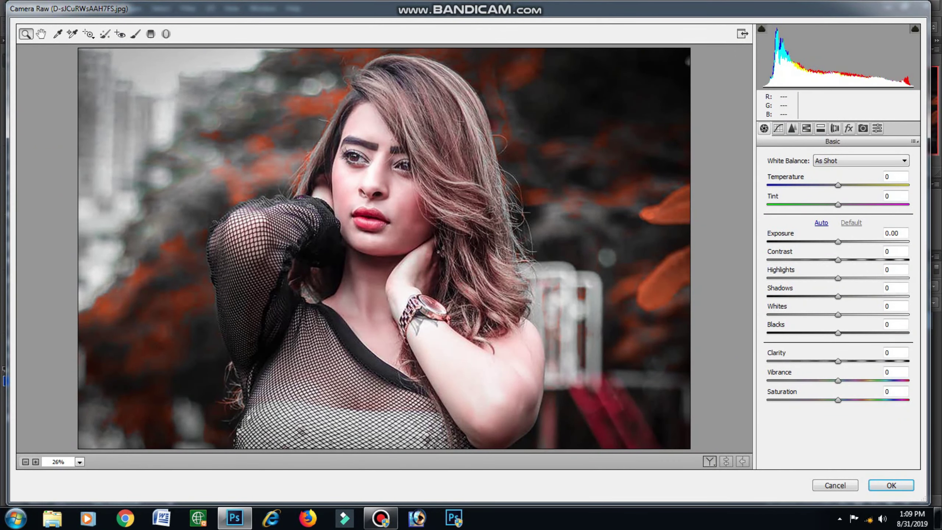
key("ctrl+alt+4")
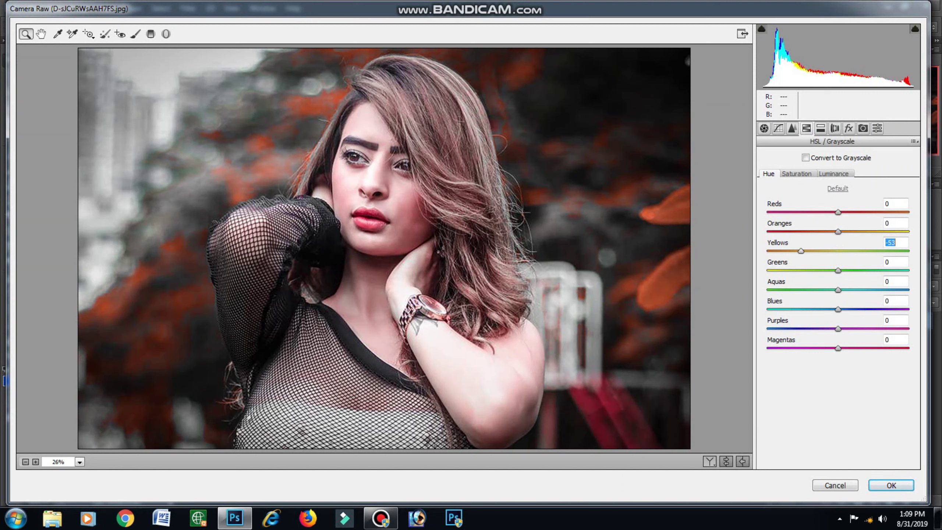
key("shift+Down")
key("shift+Down")
key("shift+Down")
key("Tab")
key("shift+Down")
key("shift+Down")
key("shift+Down")
key("shift+Tab")
key("shift+Tab")
key("shift+Up")
key("shift+Up")
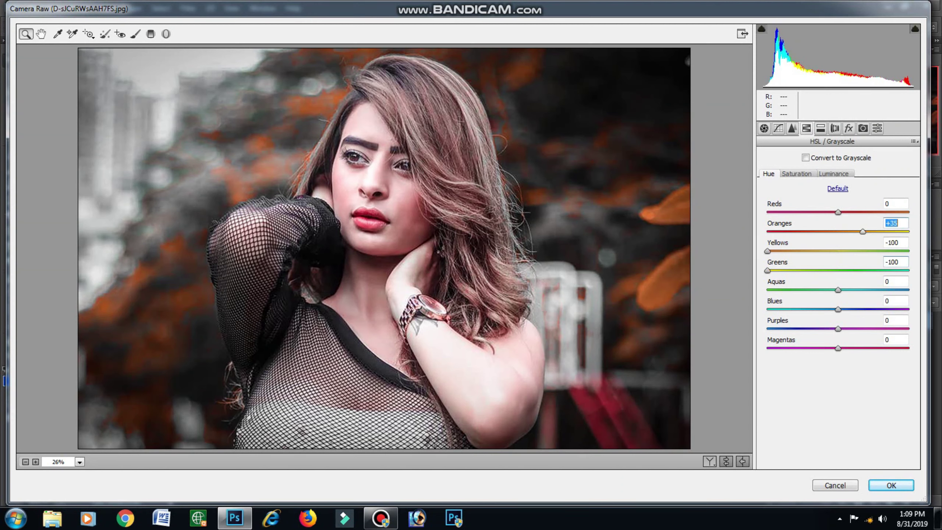
key("Up")
key("Up")
key("shift+Down")
key("shift+Down")
key("shift+Down")
key("shift+Up")
key("shift+Up")
key("Up")
key("shift+Down")
key("shift+Down")
key("shift+Down")
key("Up")
key("Up")
key("Up")
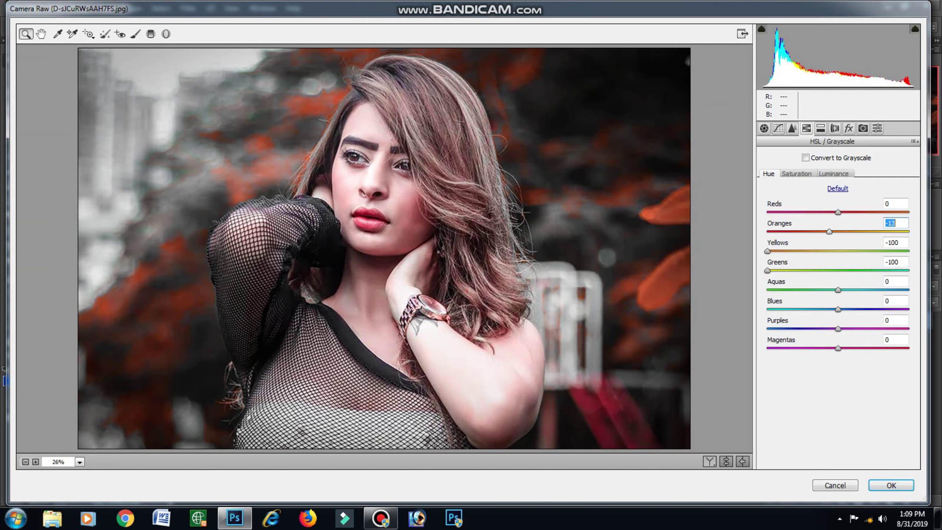
key("Up")
key("Up")
key("Up")
key("Up")
key("Up")
Step: Set Reds saturation to -16 and Oranges saturation to +31
left_click(796, 173)
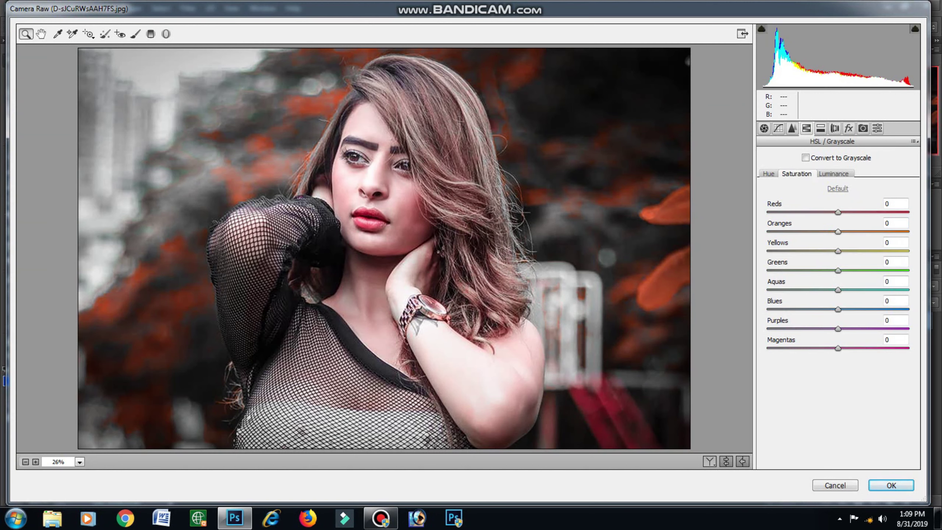
type("37")
key("Return")
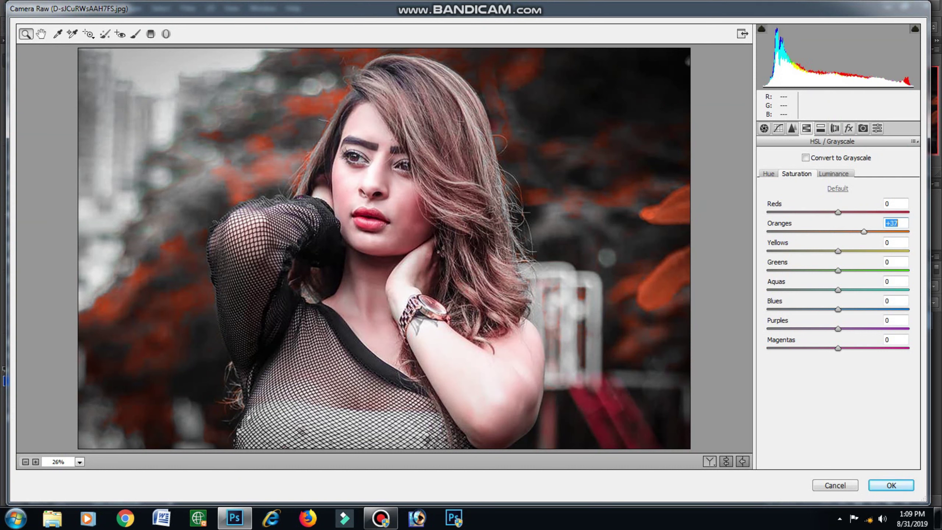
type("-12")
key("Return")
key("shift+Tab")
type("23")
key("Return")
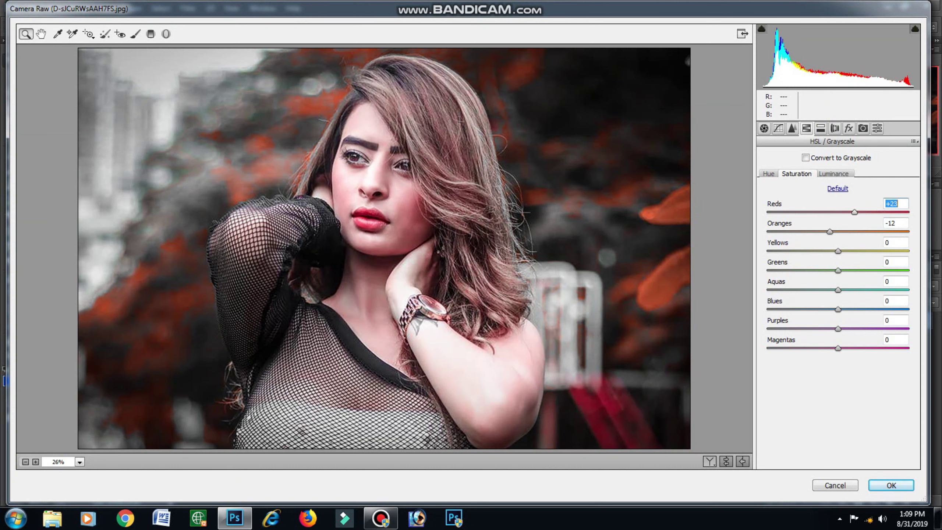
type("-16")
key("Return")
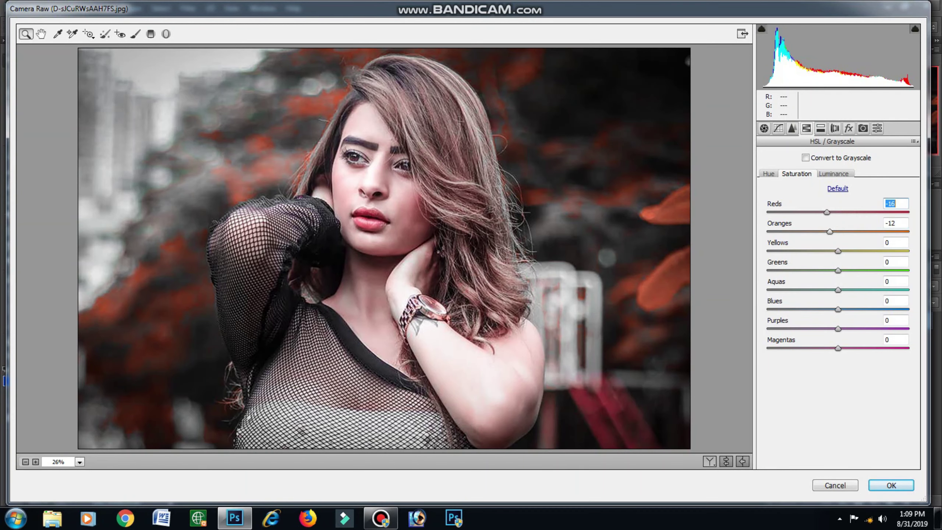
key("Tab")
type("31")
key("Return")
key("Return")
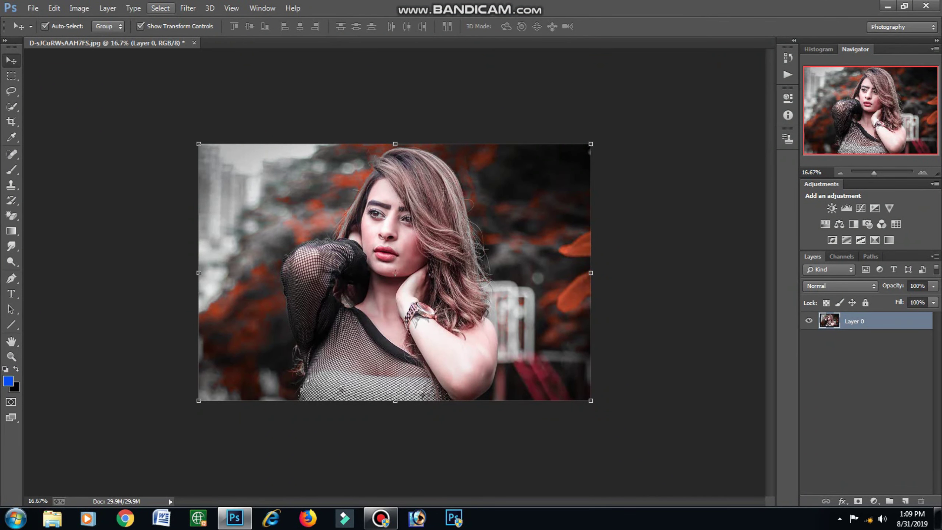
Step: Duplicate Layer 0 into a Layer 0 copy
left_click(188, 8)
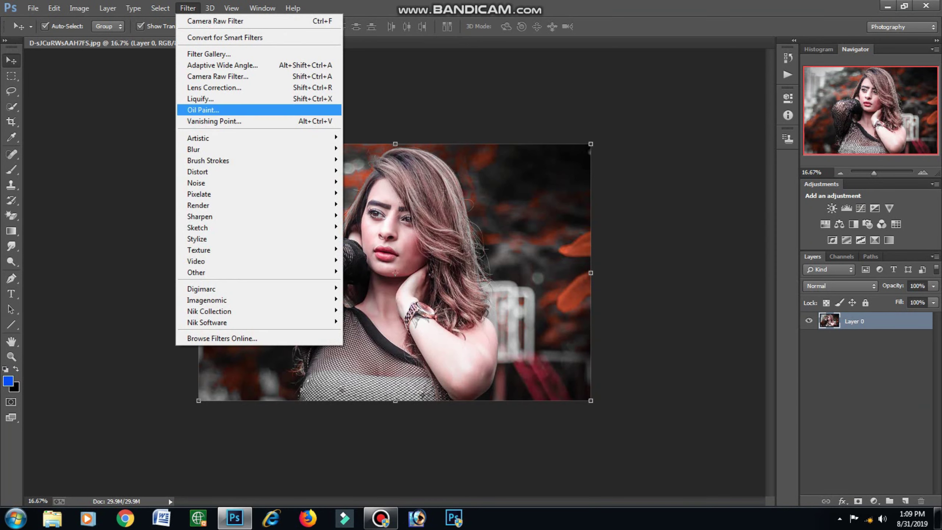
key("Escape")
mouse_move(853, 321)
left_mouse_down()
mouse_move(852, 498)
mouse_move(905, 500)
left_mouse_up()
Step: Start Oil Paint on the copy with Shine, Angle and Bristle Detail at 0
left_click(188, 8)
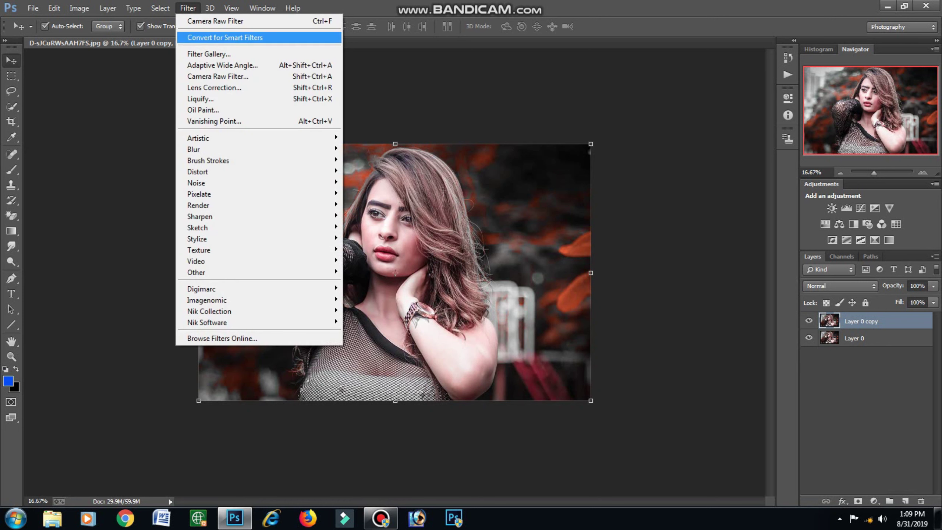
left_click(203, 110)
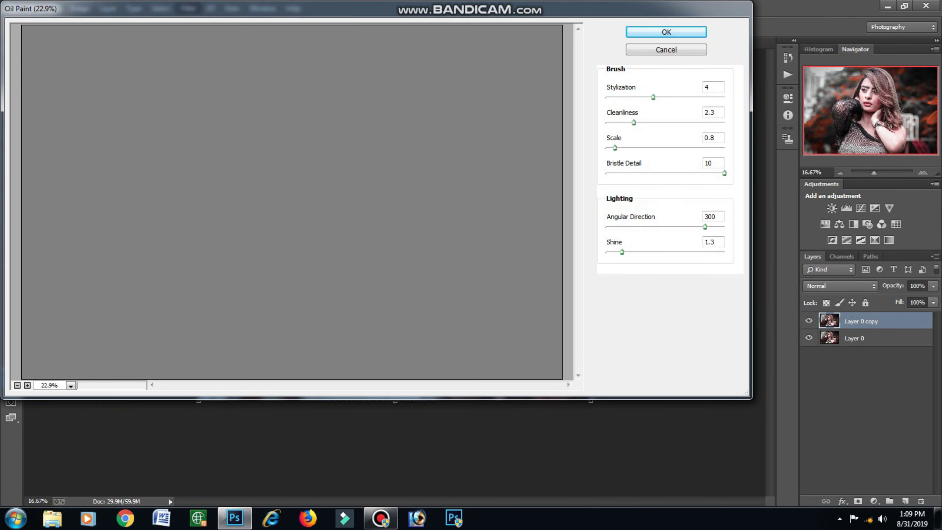
type("0")
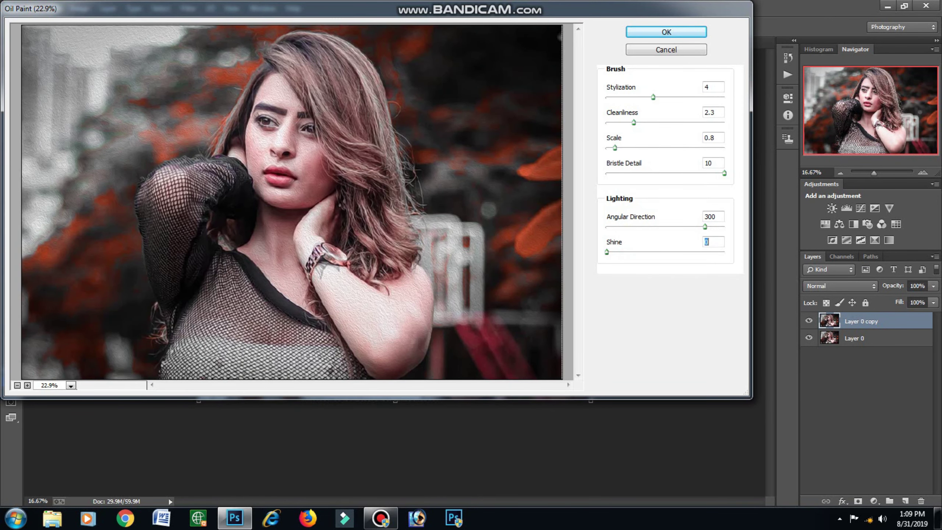
key("shift+Tab")
type("0")
key("shift+Tab")
type("0")
Step: Apply Oil Paint with Stylization 5.99, Cleanliness 4 and Scale 1.34
left_click(653, 97)
left_click_drag(653, 97, 676, 97)
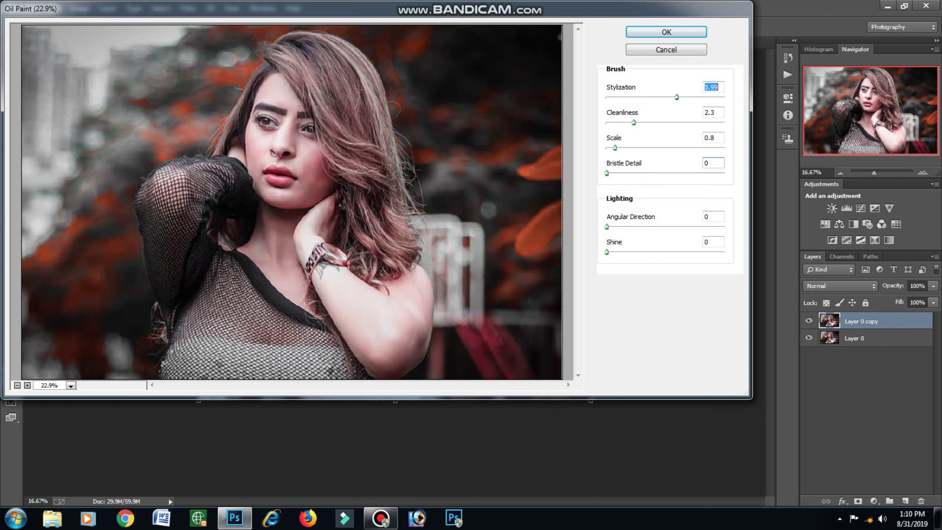
key("Tab")
type("4")
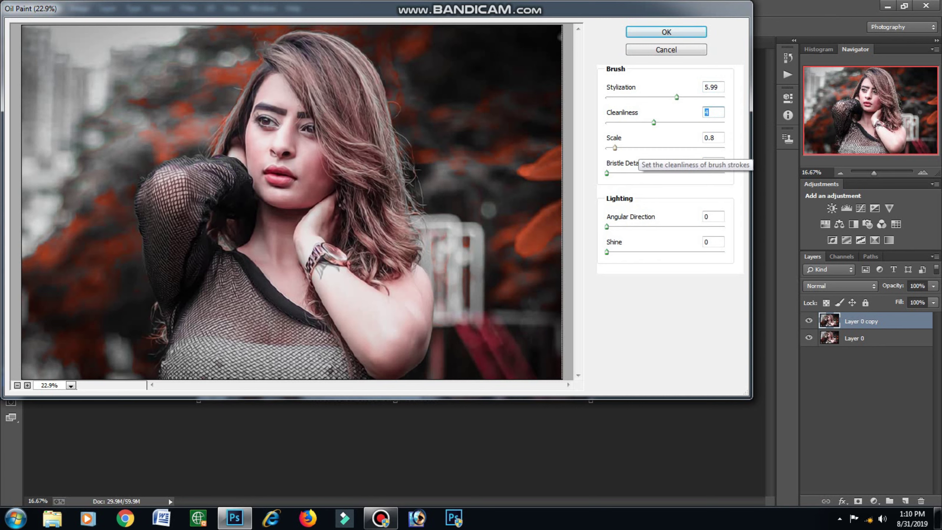
key("Tab")
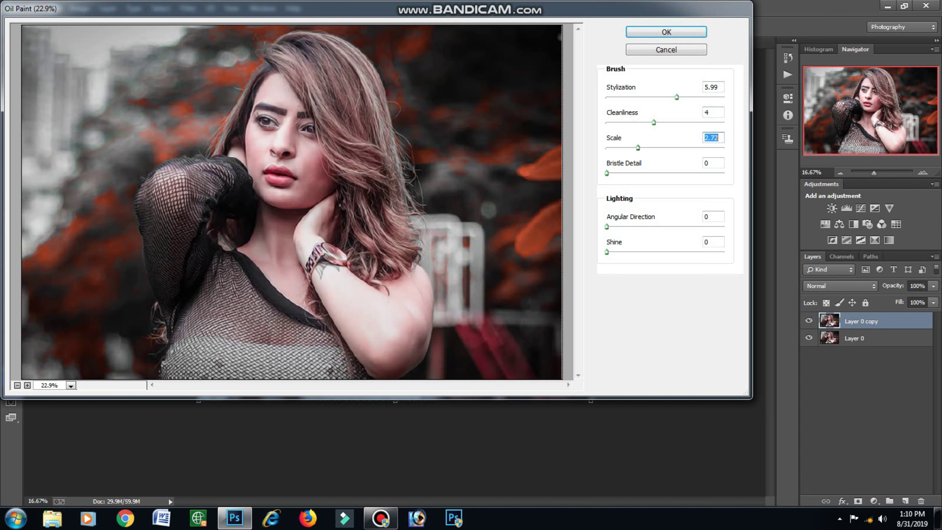
type("1.34")
key("Return")
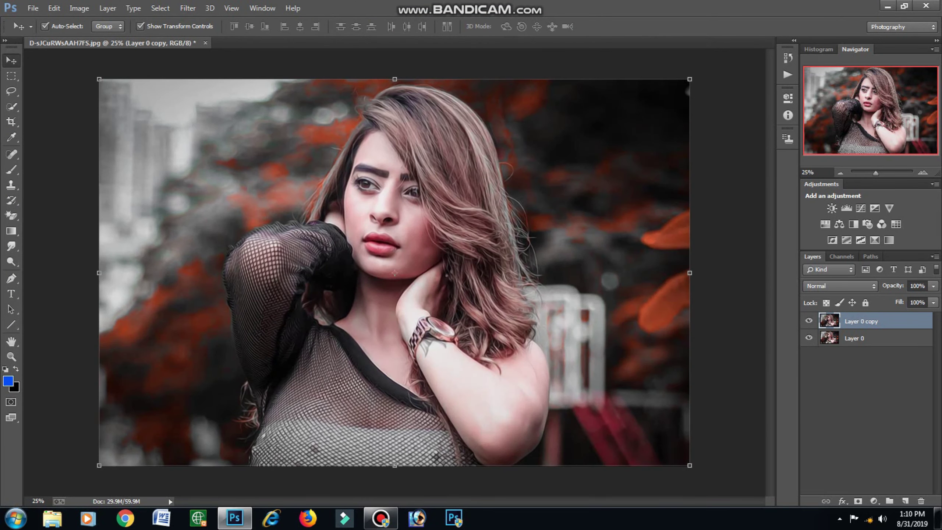
scroll(395, 273, "up", 1)
scroll(395, 273, "up", 1)
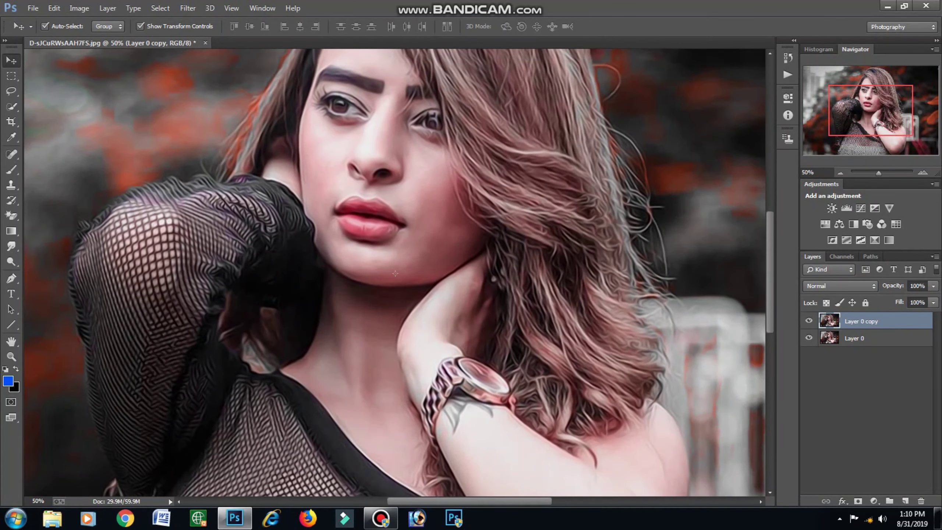
scroll(395, 273, "down", 1)
scroll(394, 273, "down", 1)
Step: Open Camera Raw on the copy and set Temperature -12, Tint +9
key("alt+t")
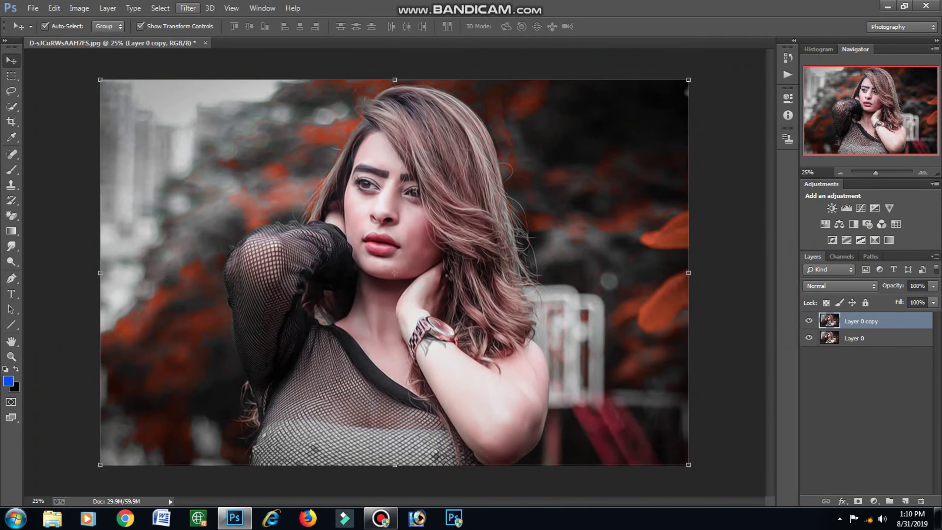
key("Down")
key("Down")
key("Down")
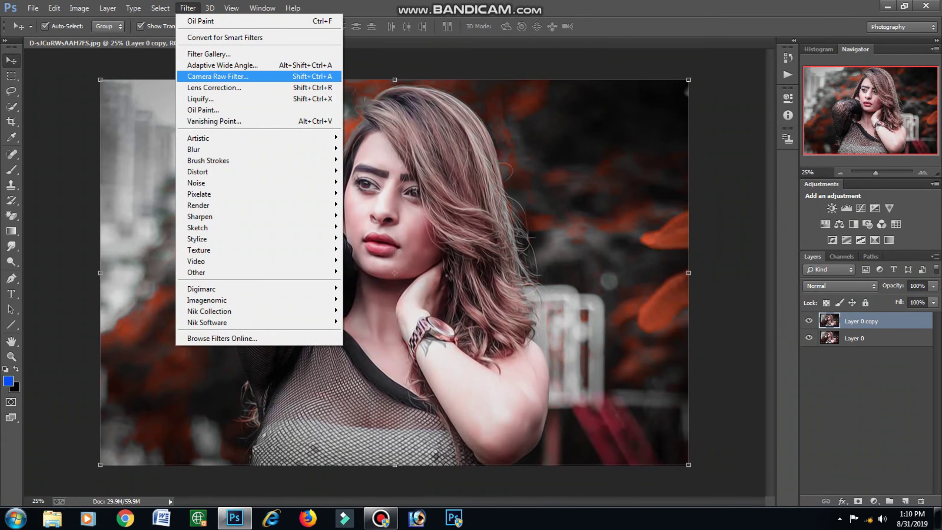
key("Return")
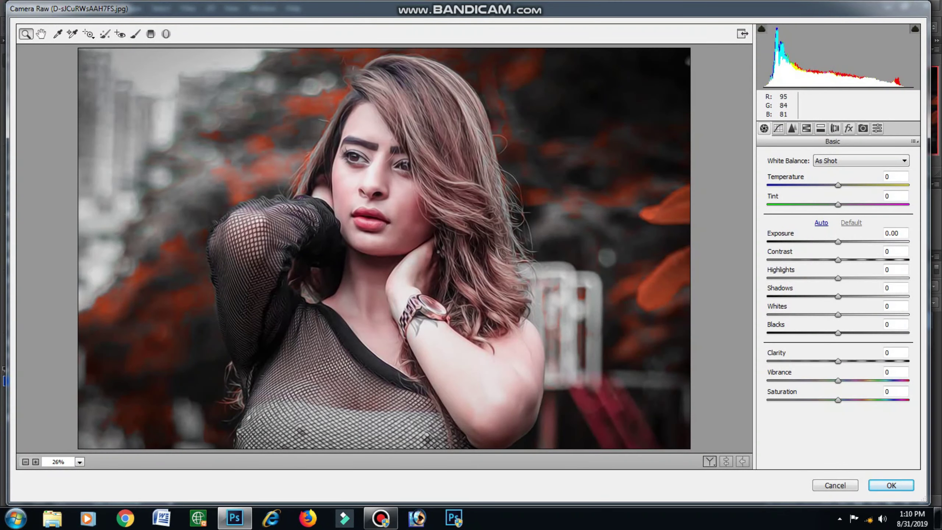
key("Down")
key("Down")
key("Down")
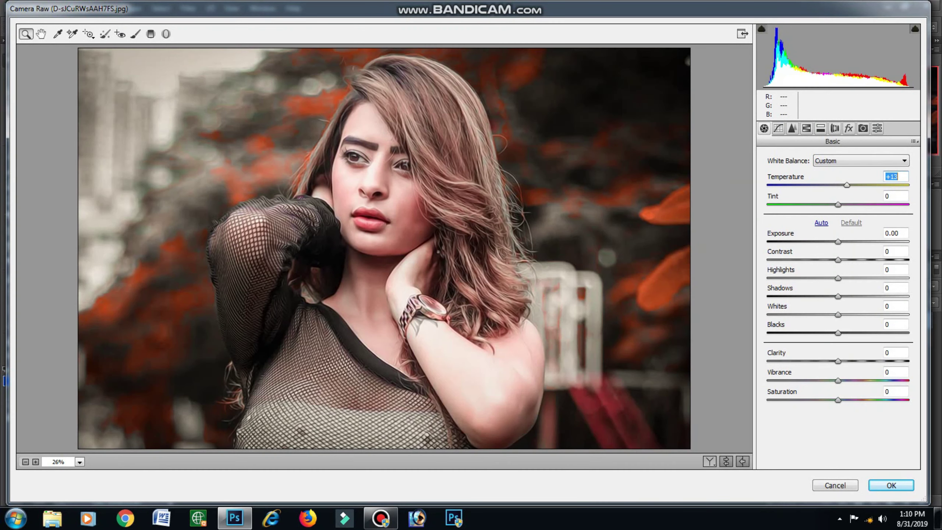
key("Down")
key("Down")
key("Down")
key("Down")
key("Down")
key("Down")
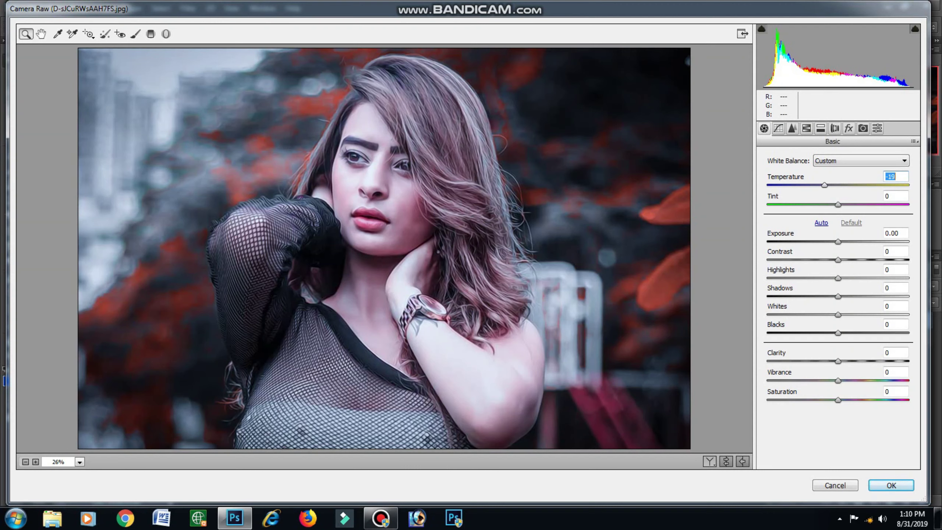
key("shift+Up")
key("Tab")
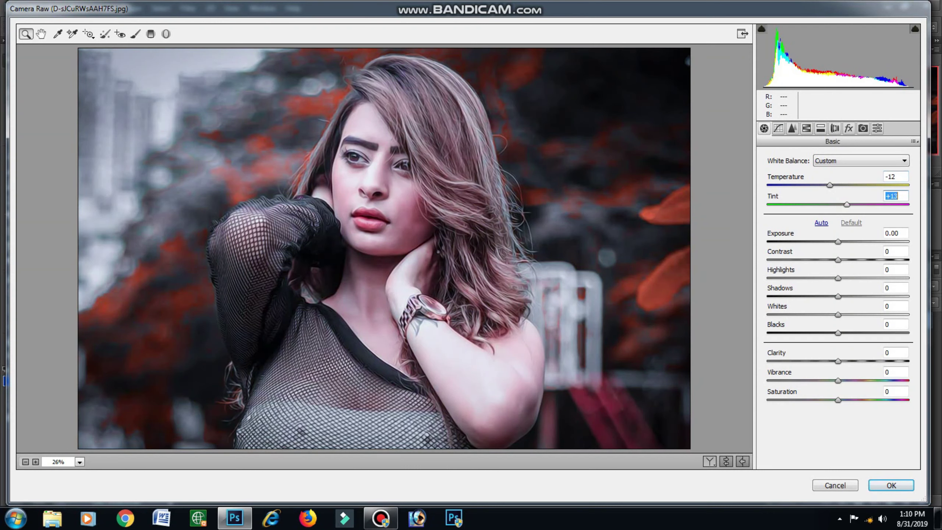
key("Up")
key("Up")
key("Up")
key("Up")
key("Up")
key("Up")
Step: Set Shadows to -9 and lift Blacks to +28
key("Tab")
key("Tab")
key("Tab")
key("shift+Down")
key("shift+Down")
key("Down")
key("Down")
key("Down")
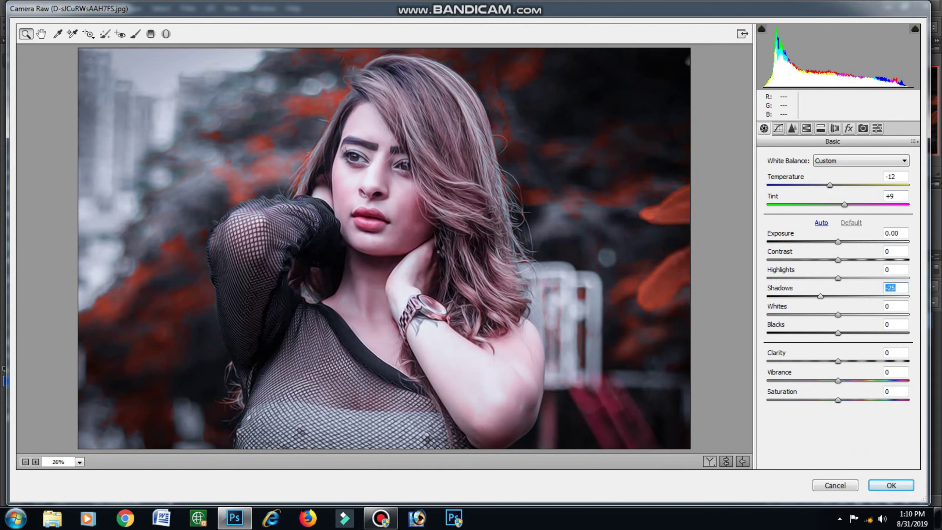
key("shift+Up")
key("Up")
key("Up")
key("Up")
key("Up")
key("Up")
key("Up")
key("Tab")
key("Tab")
key("shift+Up")
key("shift+Up")
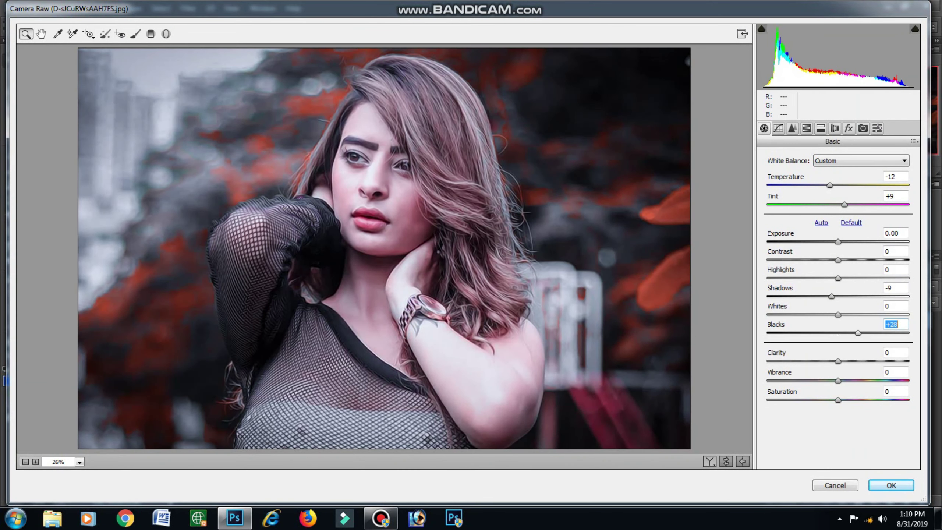
key("Up")
key("Up")
key("Up")
Step: Set HSL Yellows hue to -43 and Oranges hue to +23
key("ctrl+alt+4")
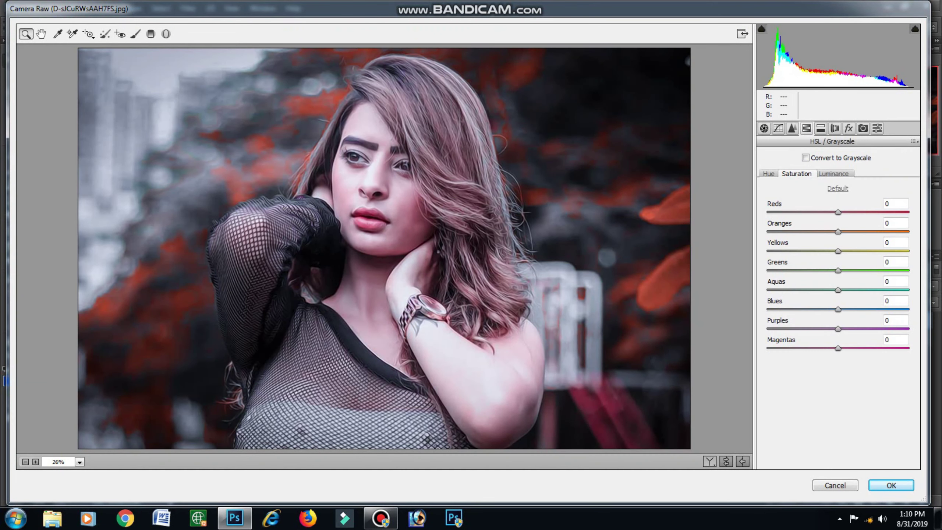
key("ctrl+shift+Tab")
key("Tab")
key("Tab")
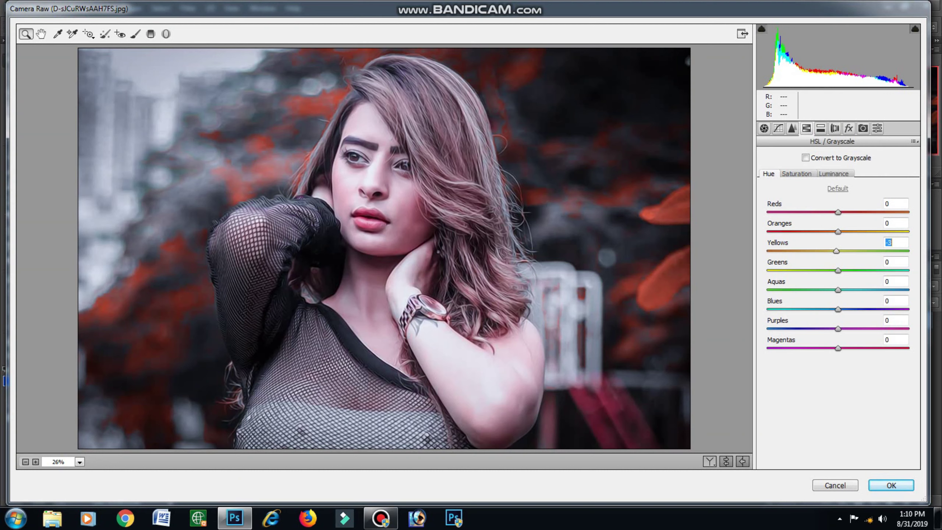
key("shift+Up")
key("Up")
key("Up")
key("Up")
key("shift+Down")
key("shift+Down")
key("shift+Down")
key("Up")
key("Up")
key("shift+Tab")
key("shift+Down")
key("shift+Down")
key("shift+Down")
key("Up")
key("Up")
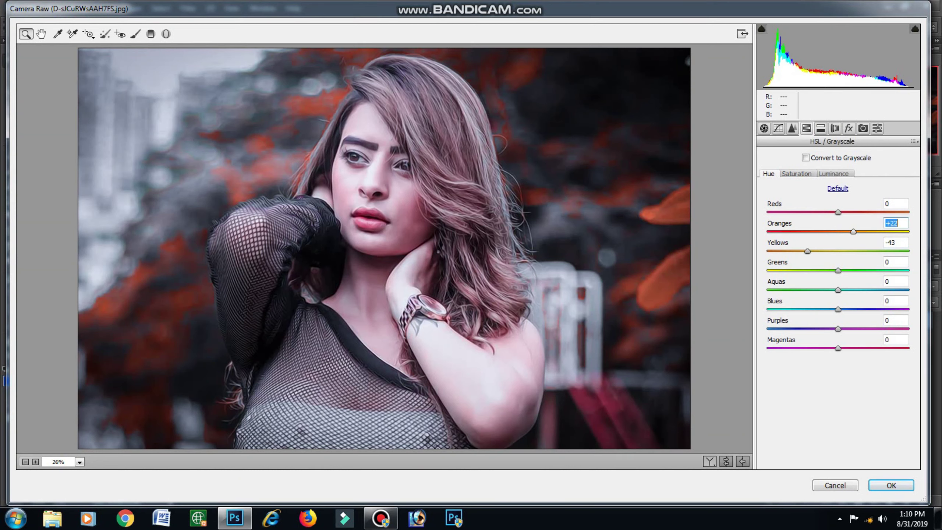
key("Down")
key("Down")
key("Down")
key("shift+Up")
key("shift+Up")
key("shift+Up")
key("Down")
key("Down")
Step: Lower the Reds hue and apply the cooler Camera Raw grade
key("shift+Tab")
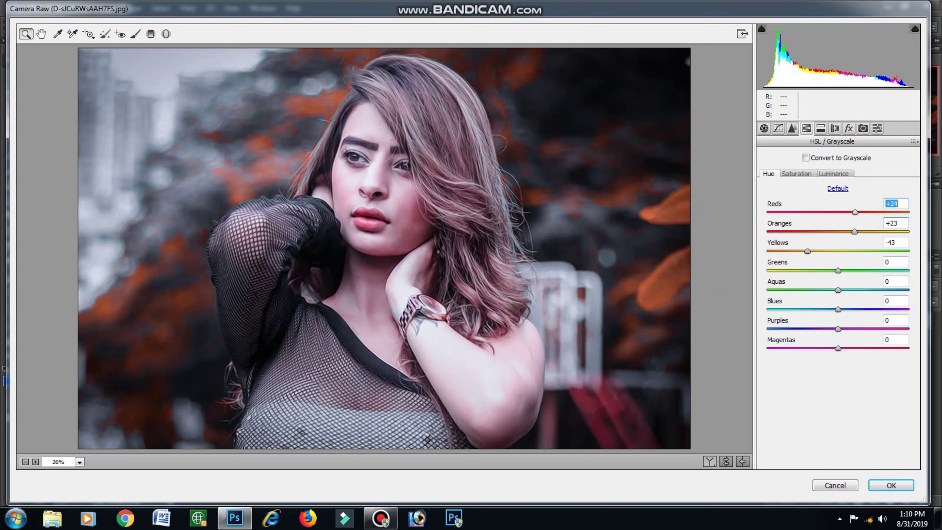
key("shift+Down")
key("shift+Down")
key("shift+Down")
key("Down")
key("shift+Up")
key("shift+Up")
key("shift+Up")
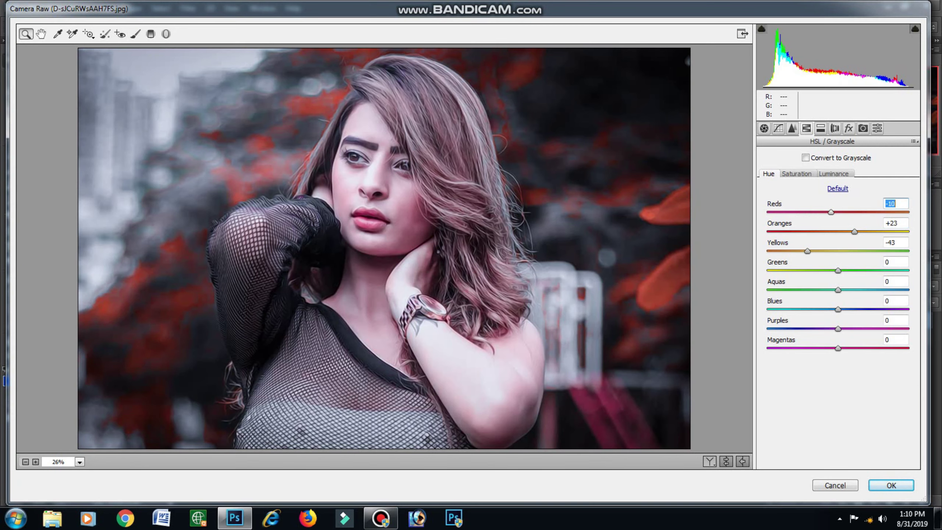
key("shift+Up")
key("shift+Up")
key("shift+Up")
key("shift+Down")
key("shift+Down")
key("shift+Down")
key("Down")
key("Down")
key("Down")
key("Return")
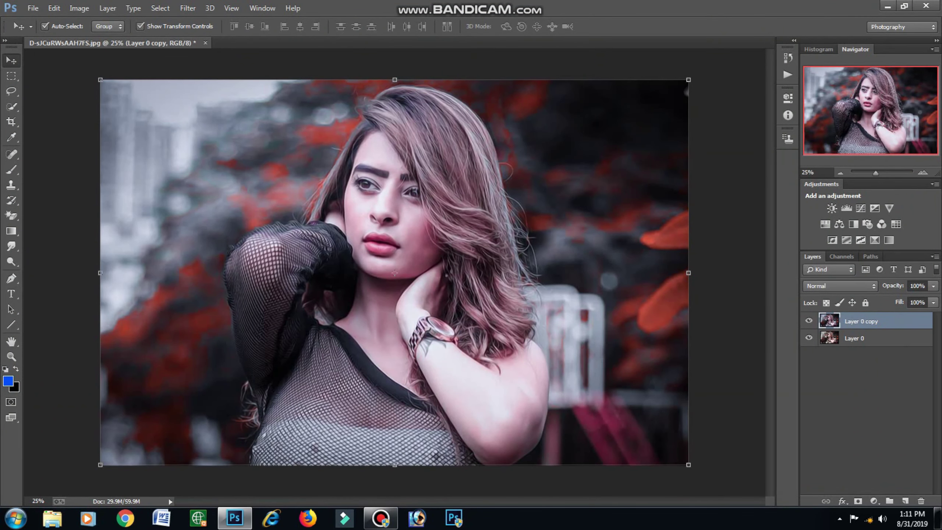
Step: Merge Layer 0 copy down into Layer 0 with Ctrl+E
key("ctrl+e")
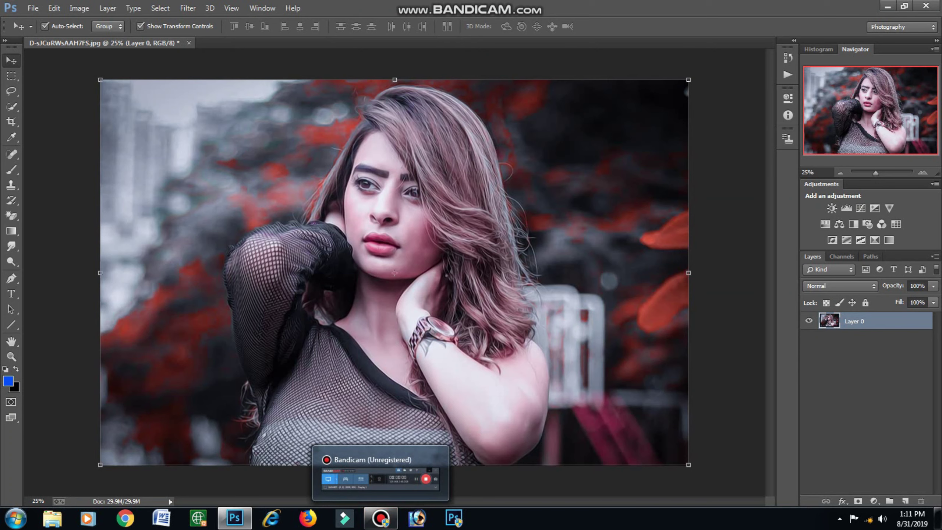
left_click(187, 7)
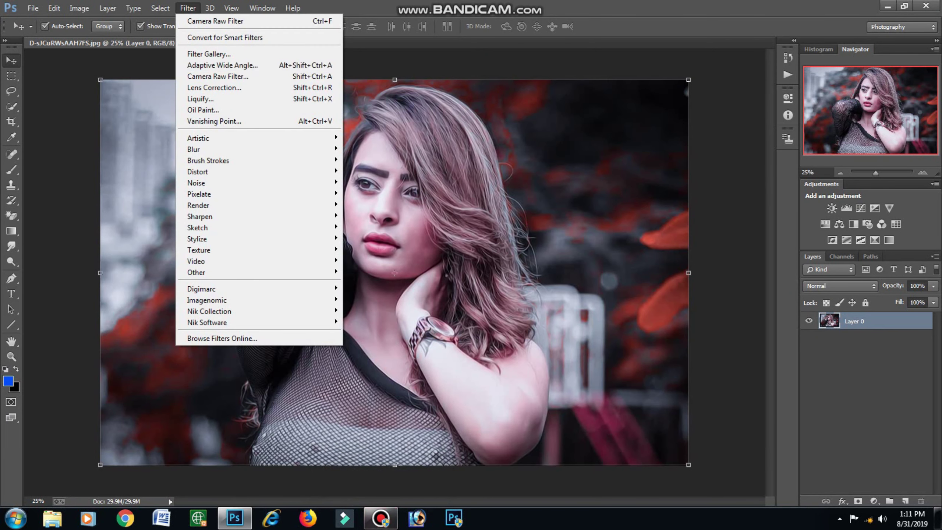
left_click(33, 7)
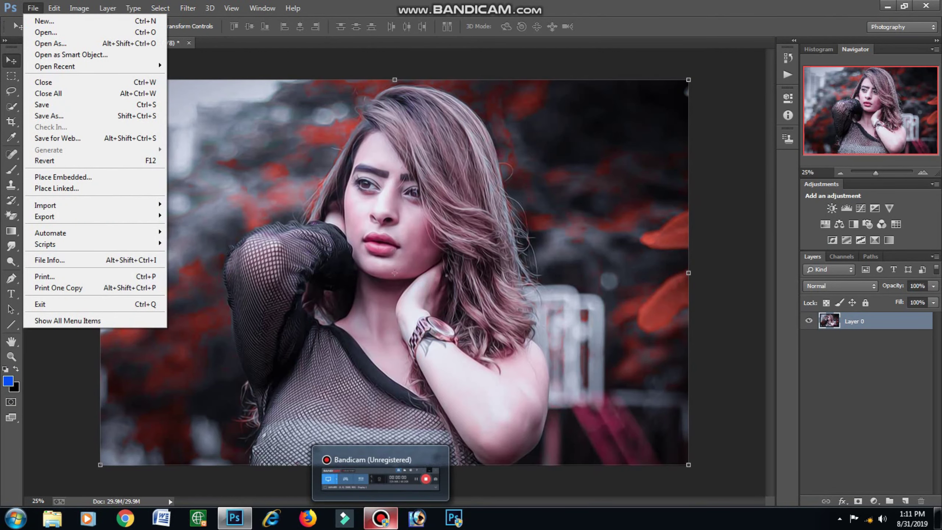
Step: Apply Camera Raw luminance noise reduction of 50 to Layer 0
left_click(187, 8)
left_click(218, 76)
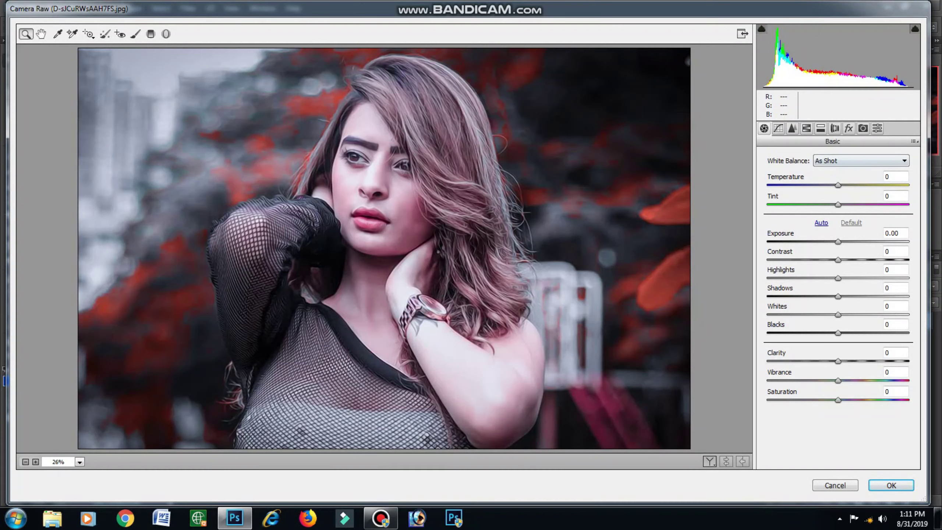
key("ctrl+alt+3")
left_click_drag(767, 273, 836, 274)
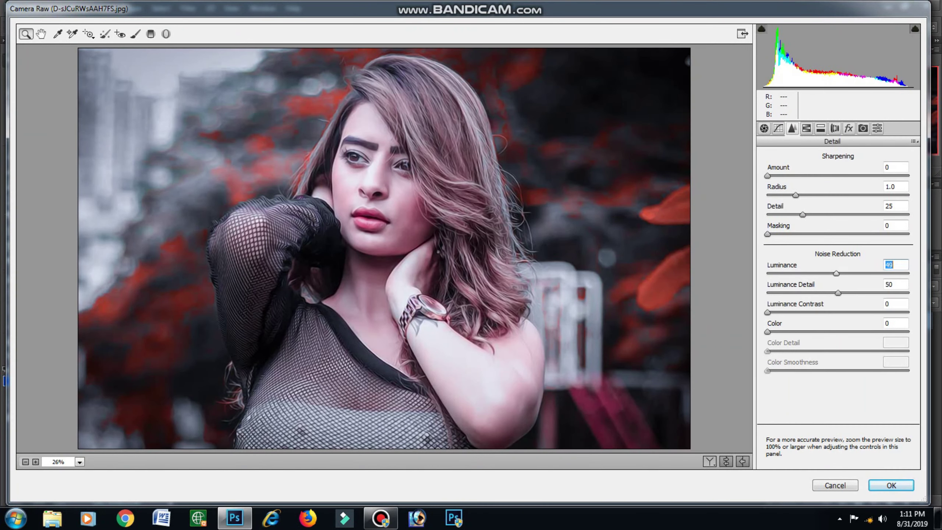
key("Up")
left_click(891, 485)
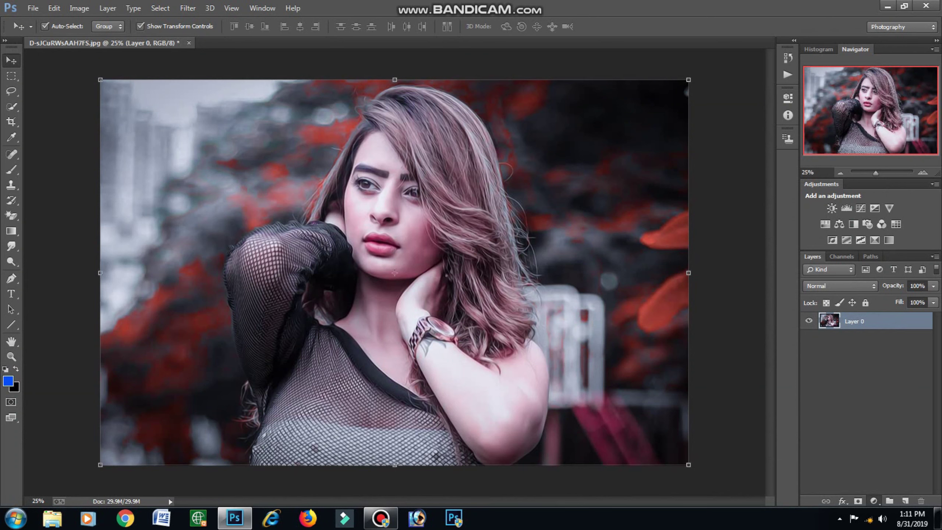
Step: Add a Selective Color adjustment clipped to Layer 0 and set the Reds black to -23
left_click(873, 501)
left_click(685, 289)
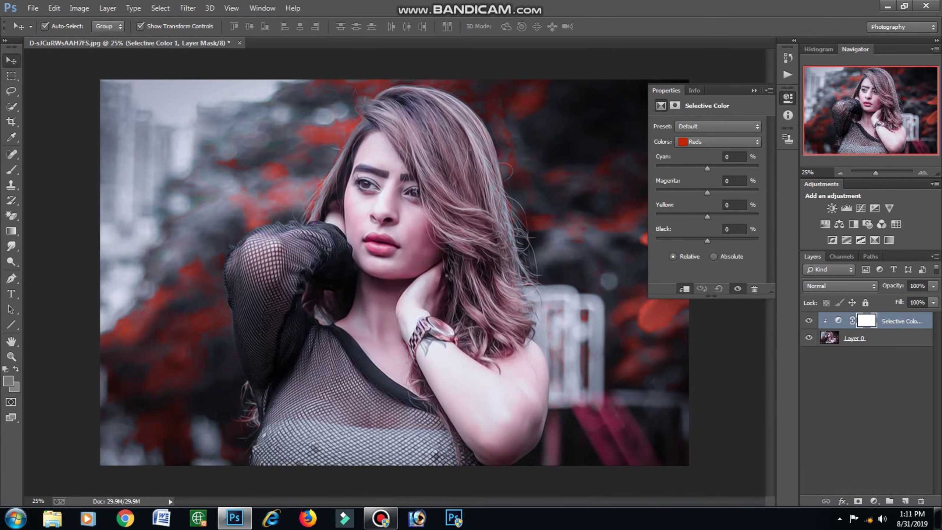
type("-22")
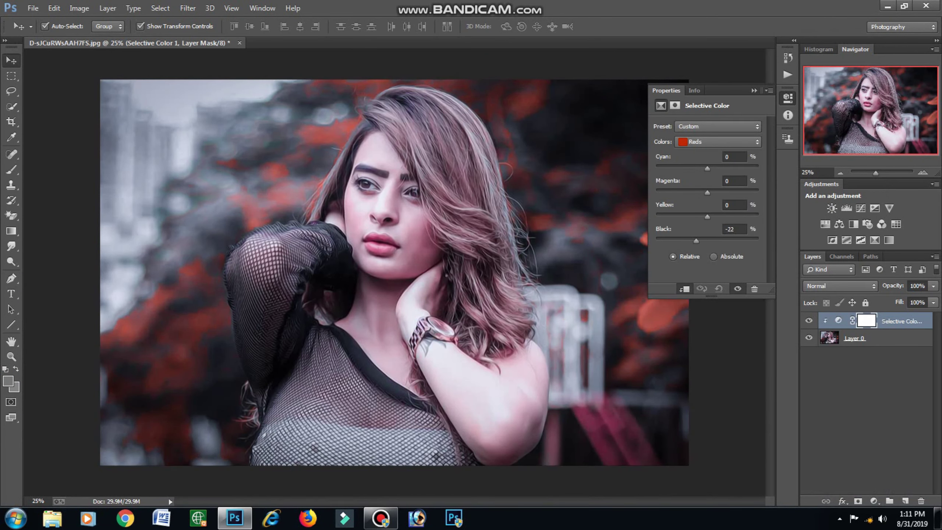
key("Down")
key("shift+Tab")
type("44")
key("Tab")
type("32")
type("38")
Step: Set the Reds to yellow +38, magenta -26 and cyan +6
key("shift+Tab")
type("-26")
key("Tab")
key("Down")
key("Down")
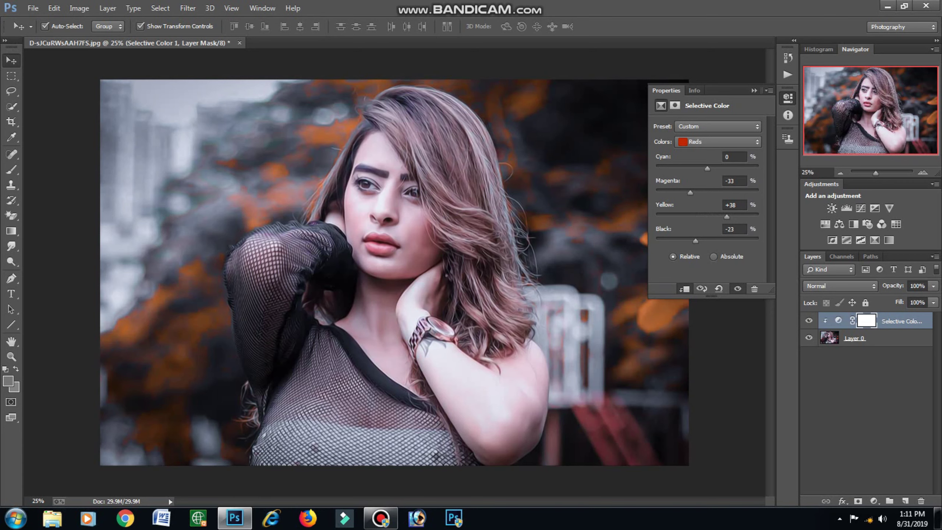
type("28")
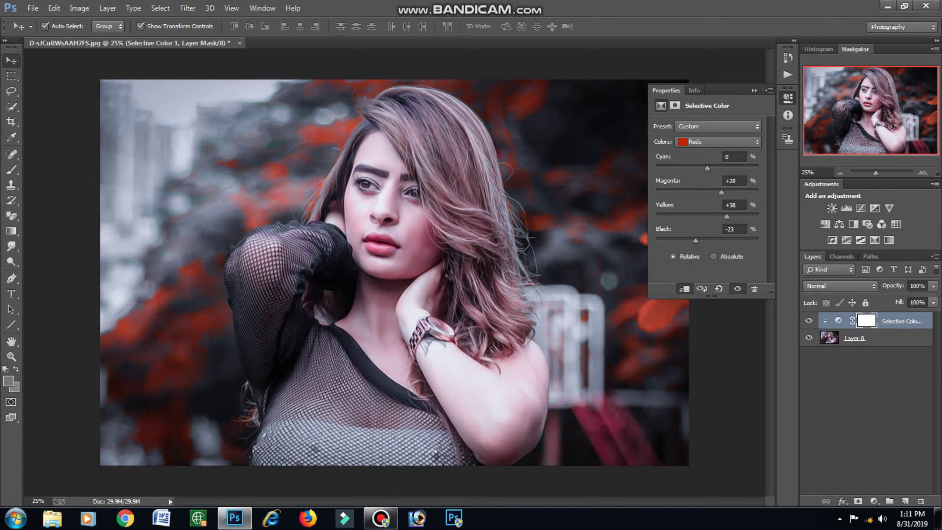
type("-26")
key("shift+Tab")
type("39")
key("Tab")
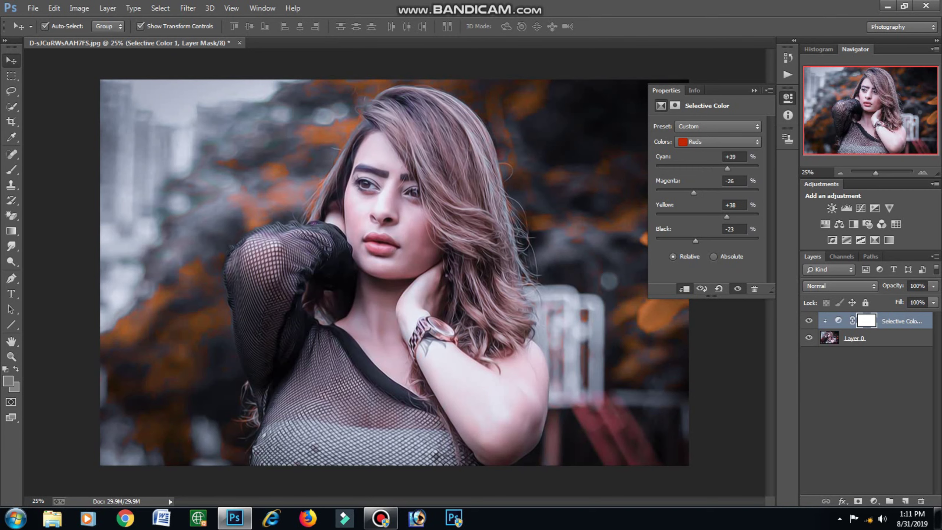
key("shift+Down")
key("shift+Down")
key("shift+Down")
key("Up")
key("Up")
key("Up")
Step: Set the Yellows to Cyan +94, Magenta -36, Yellow +72 and Black +28
key("alt+Down")
key("Down")
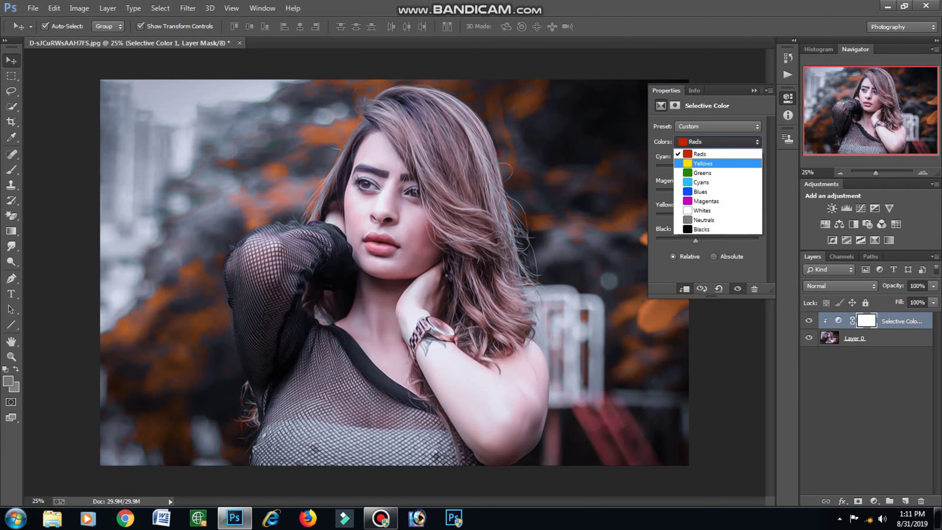
key("Return")
key("Down")
key("Down")
key("Down")
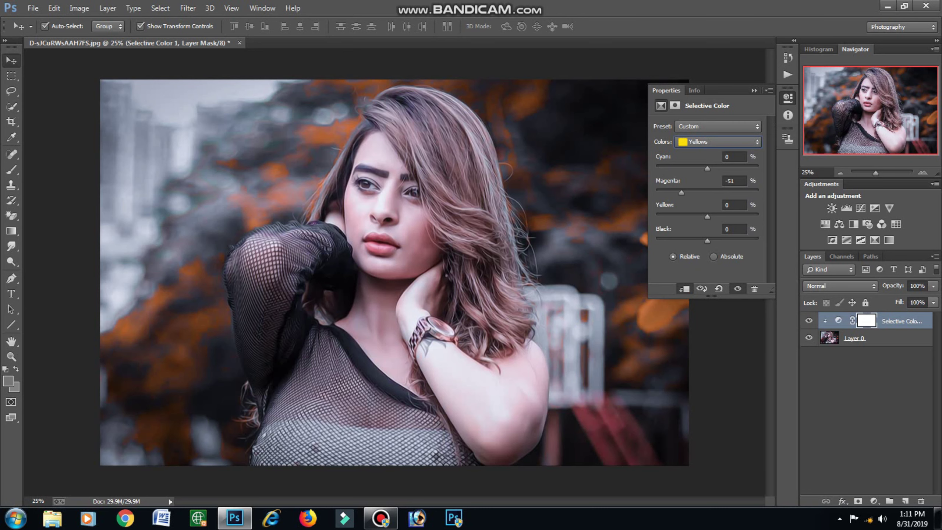
key("Down")
key("Down")
key("Down")
key("Down")
key("Down")
key("Down")
key("Down")
key("Down")
key("Down")
type("72")
key("Tab")
type("-41")
key("Tab")
type("28")
key("Tab")
type("52")
key("Tab")
type("94")
Step: Merge the Selective Color adjustment down into Layer 0 with Ctrl+E
key("Return")
key("ctrl+e")
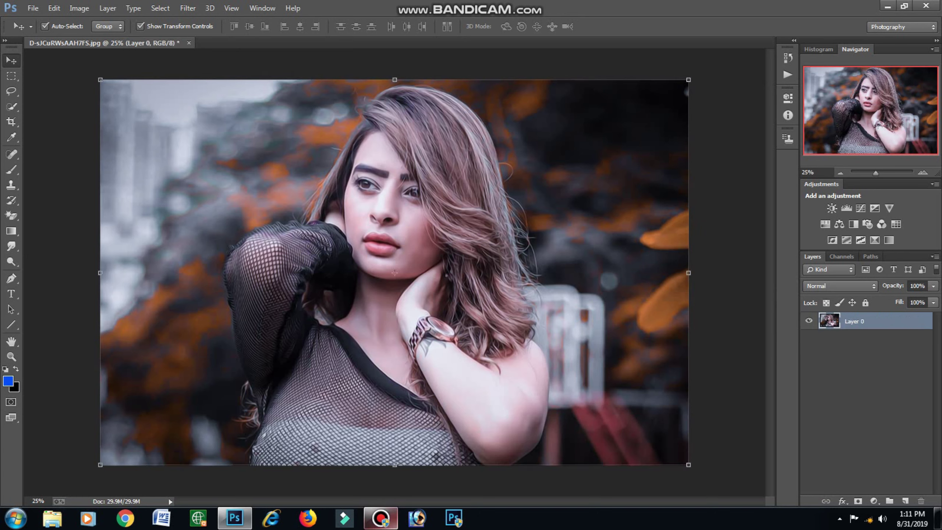
left_click(380, 517)
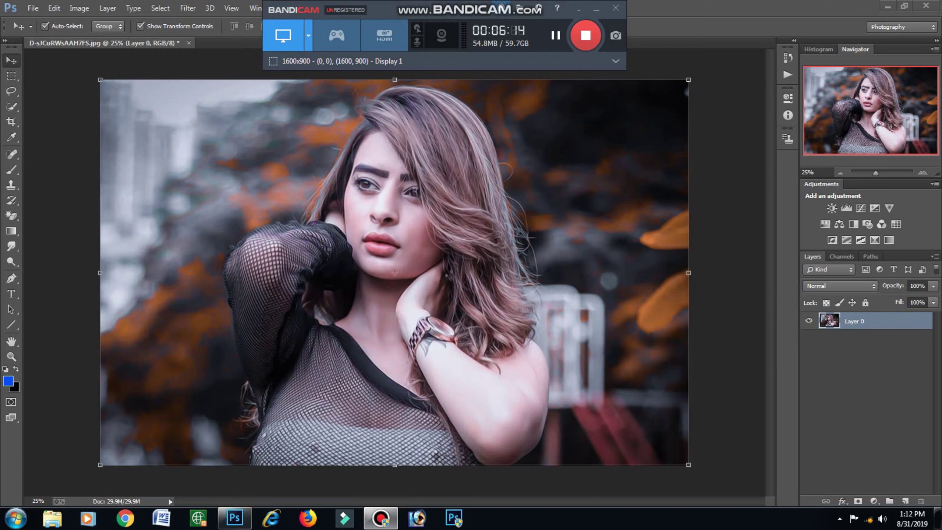